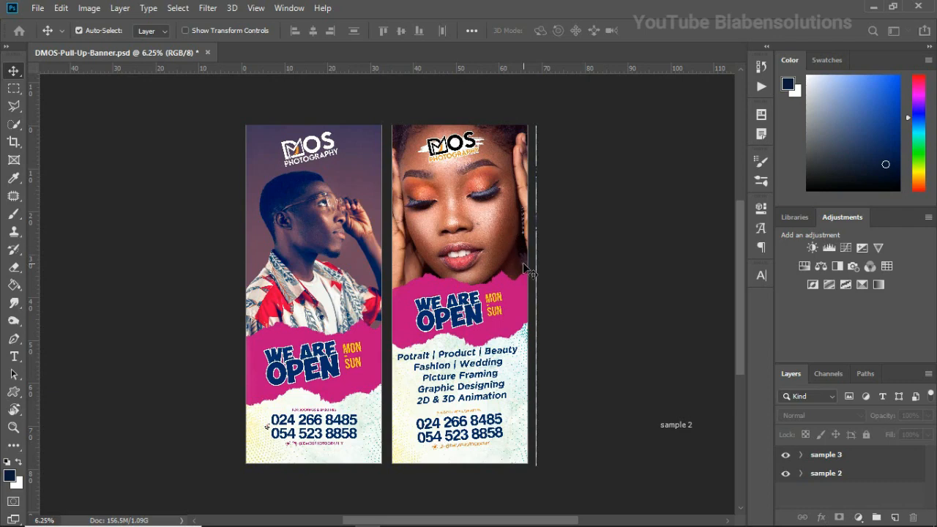
- Set up a new document 13 inches wide and 13 inches high at 300 pixels/inch
key(ctrl+n)
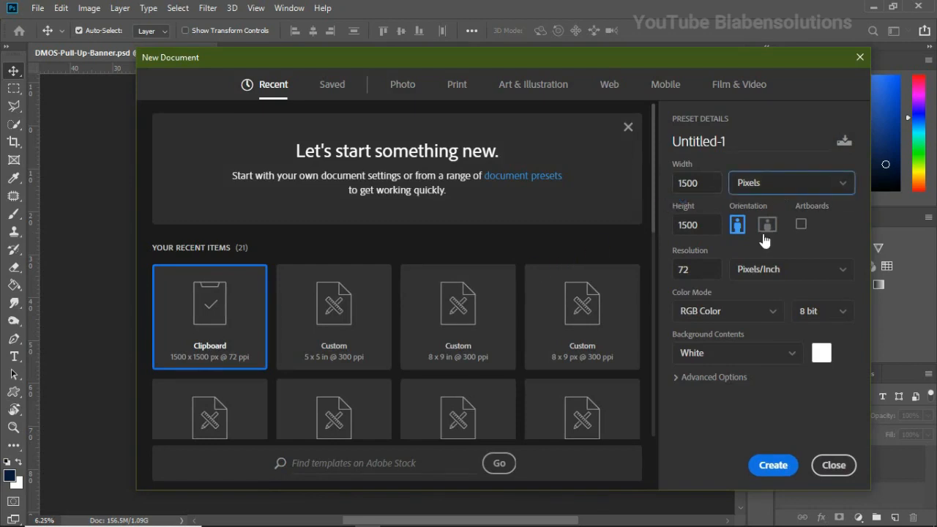
drag(691, 270, 660, 273)
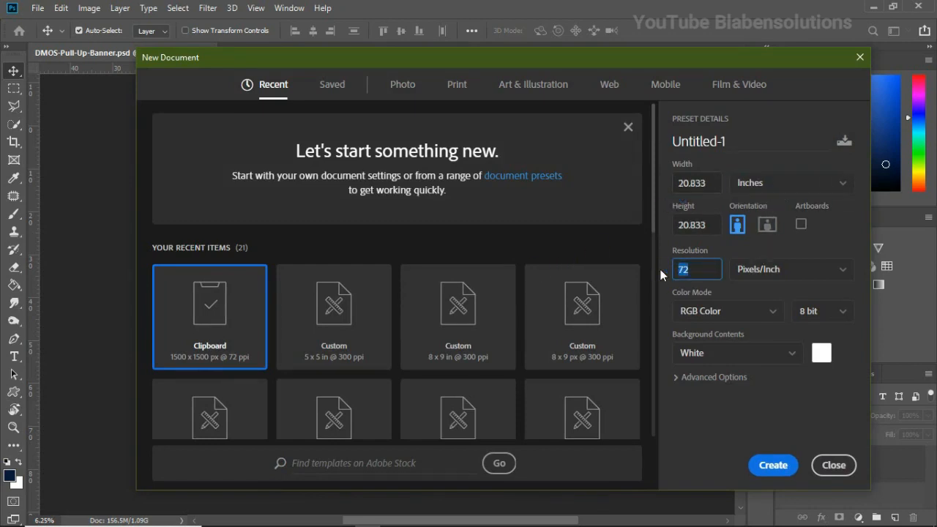
text(300)
drag(707, 182, 675, 184)
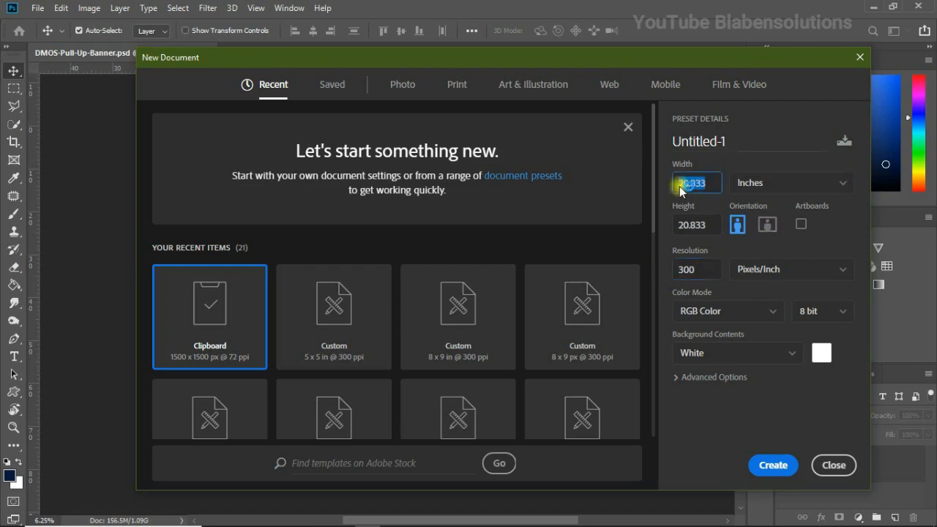
text(13)
drag(712, 225, 652, 224)
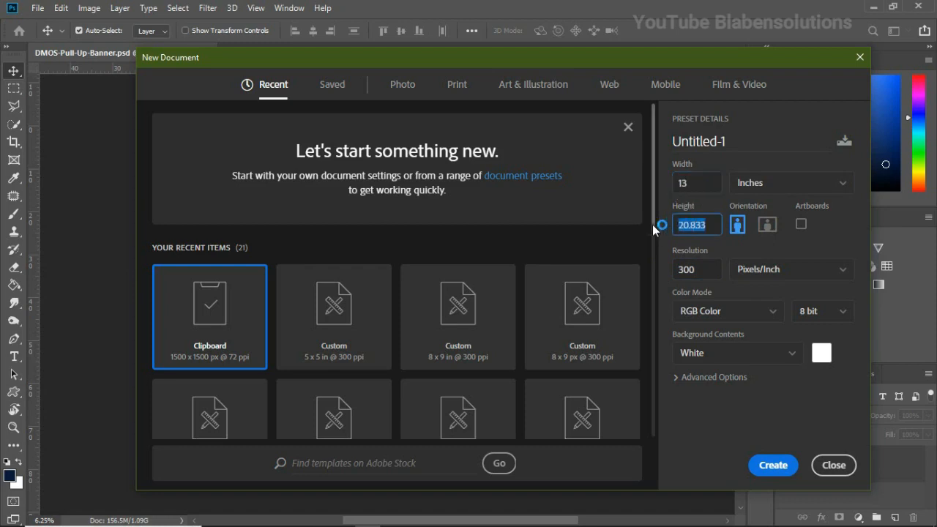
text(13)
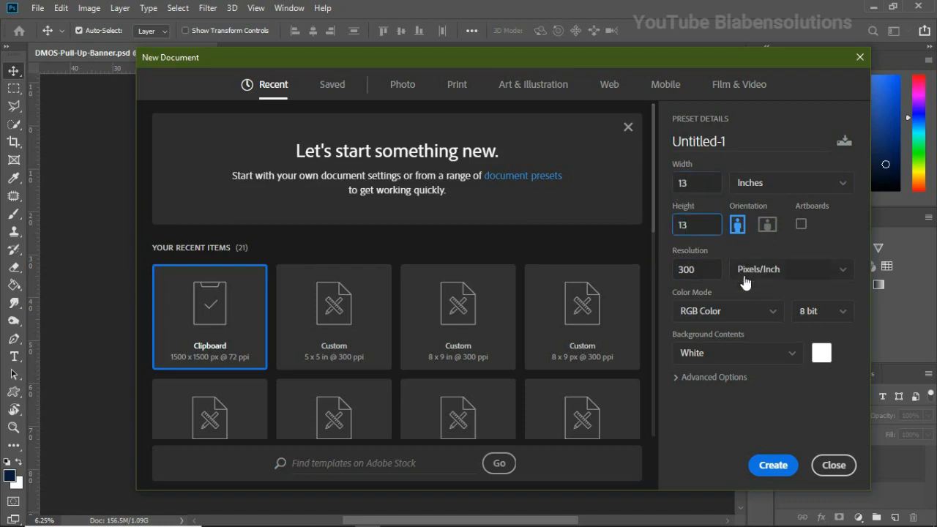
- Name the new document SM Flyer and create it
drag(725, 144, 673, 141)
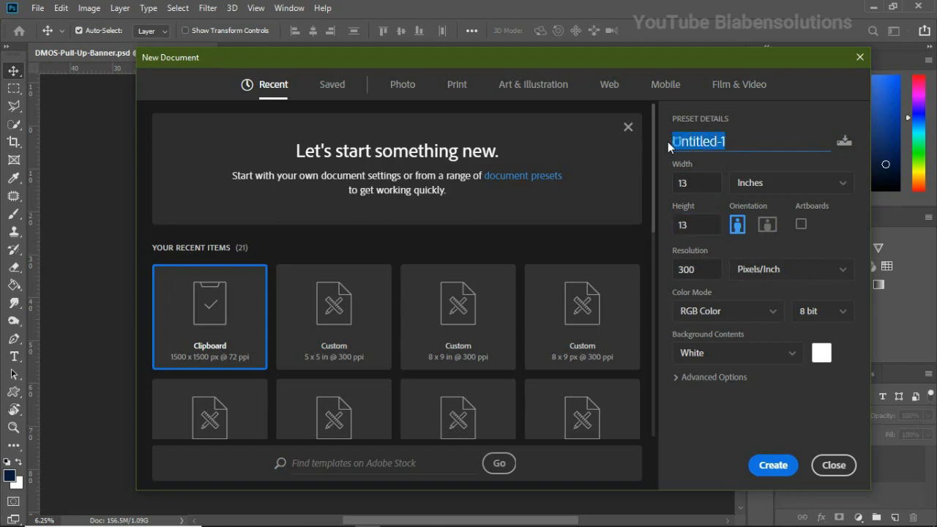
key(BackSpace)
text(SM )
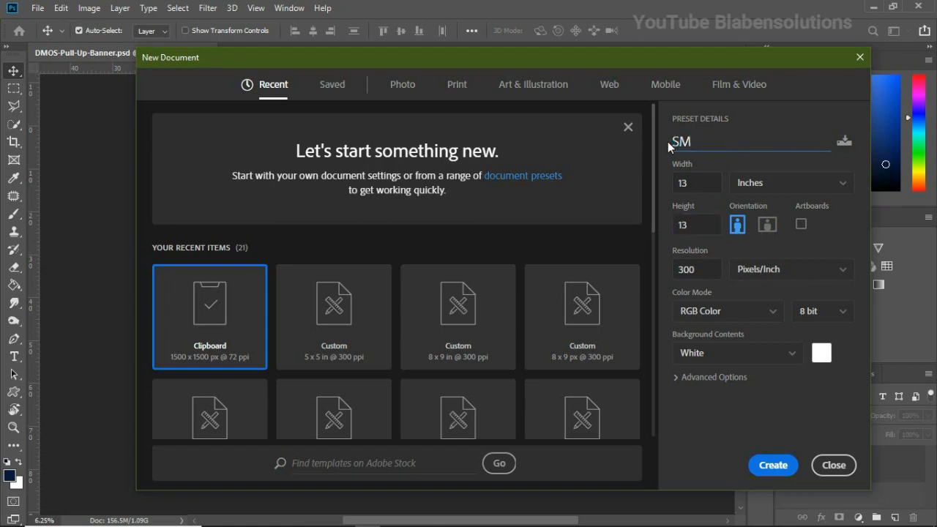
text(Flyer)
click(780, 466)
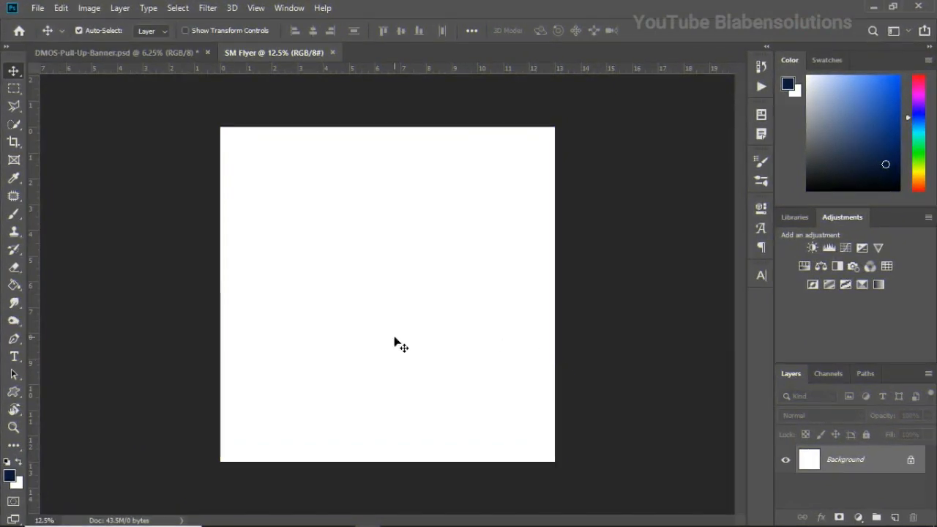
- Place the JPEG of the navy suit with the paisley tie from the Social Media folder onto the flyer canvas
mouse_move(290, 520)
mouse_move(240, 517)
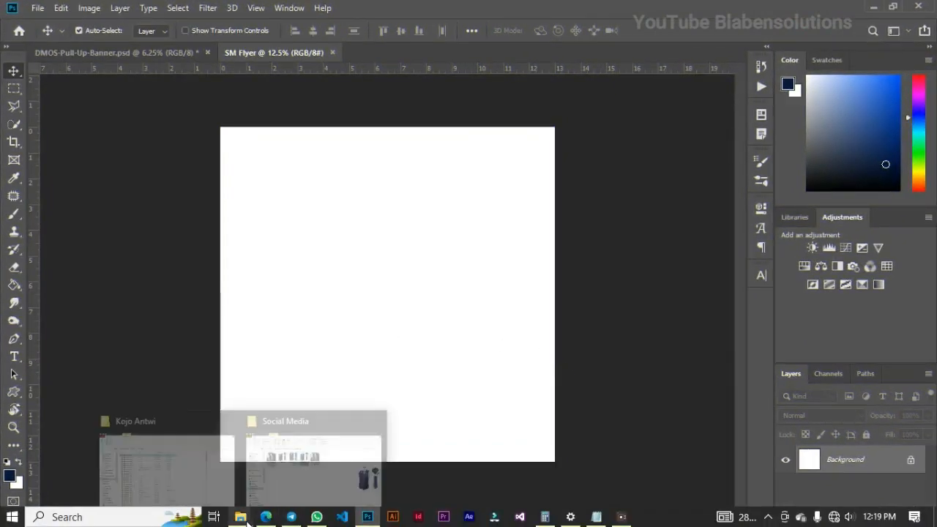
click(296, 478)
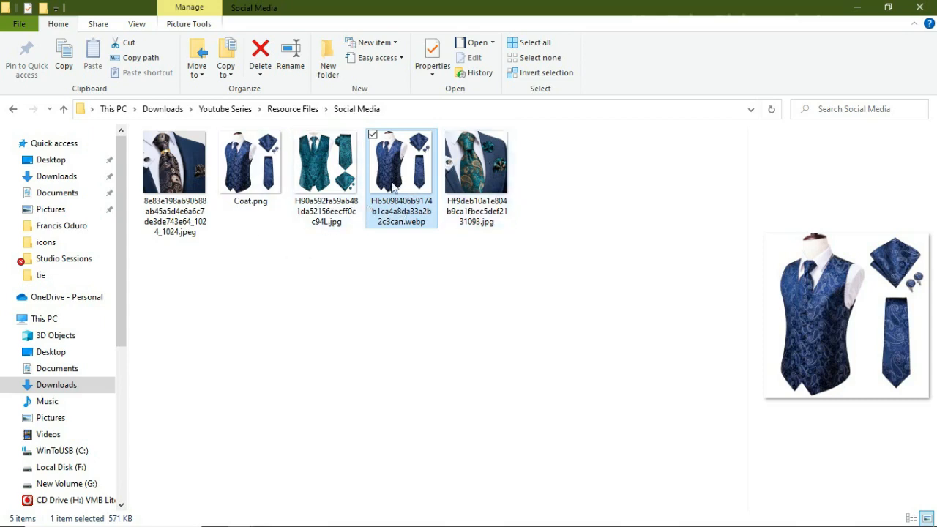
click(187, 176)
drag(259, 218, 399, 373)
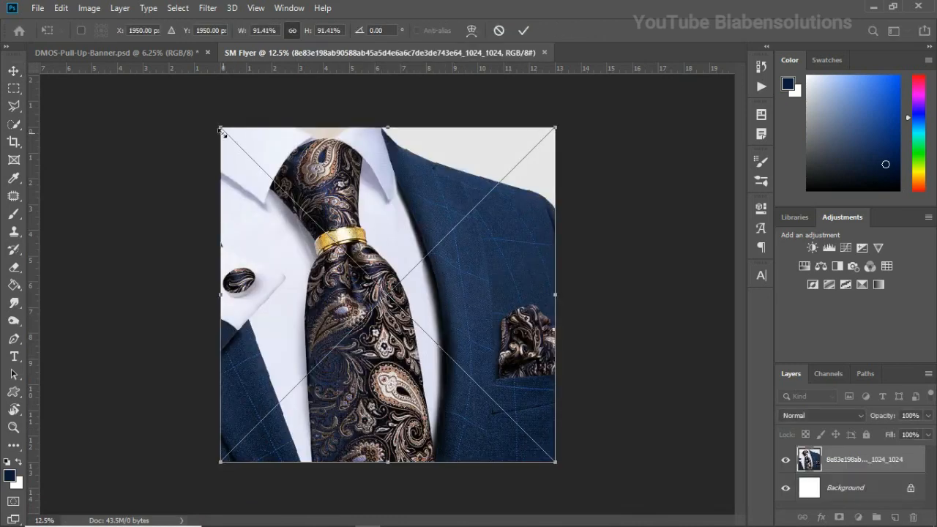
- Scale the placed suit photo to about 65% and align it with the canvas's right edge, vertically centred
drag(221, 128, 278, 159)
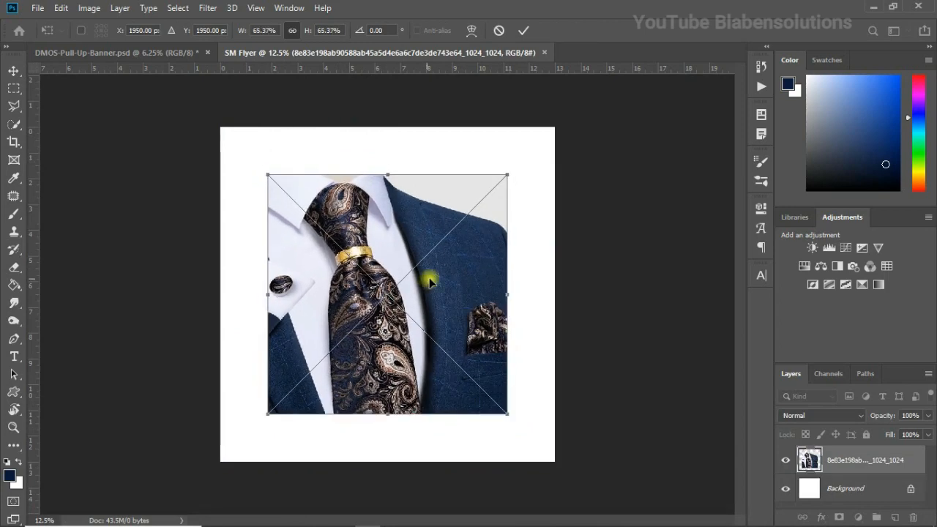
drag(427, 276, 474, 277)
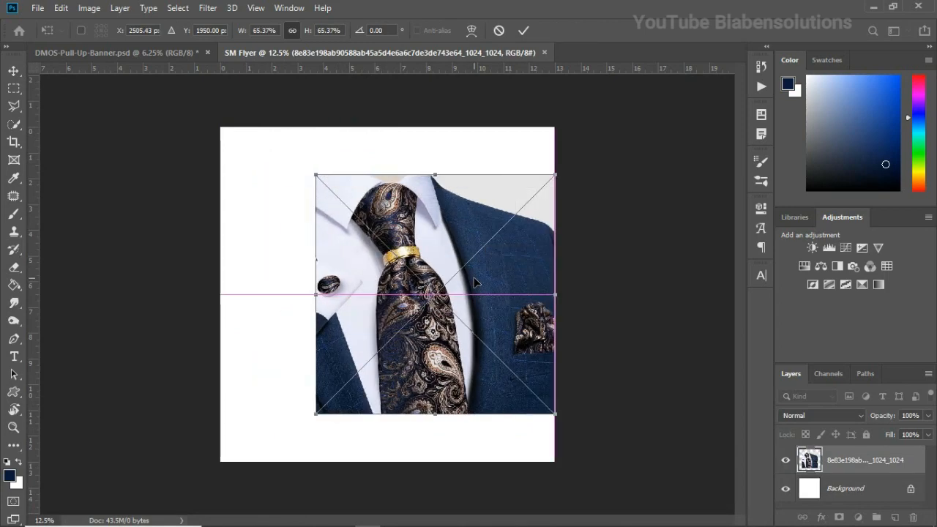
key(Return)
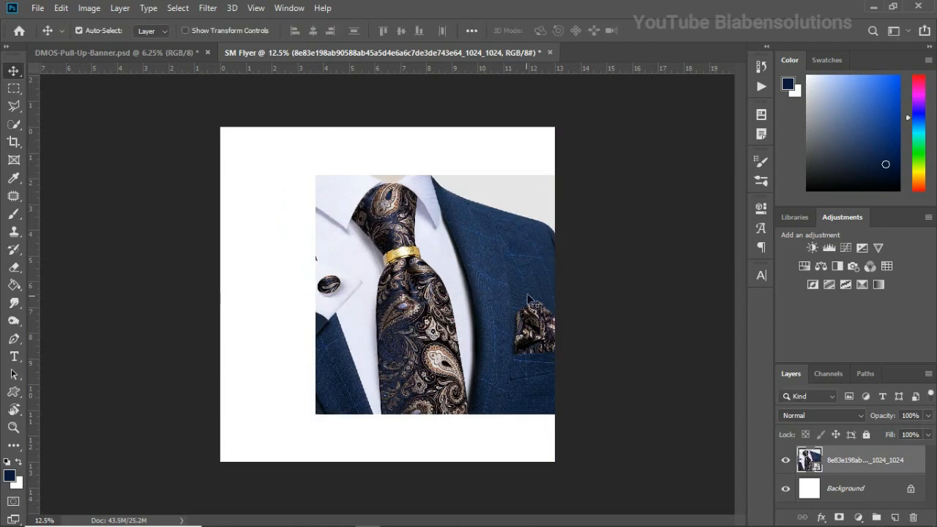
- Add a solid color fill above the Background layer, using the light grey e5e5e5 sampled from the photo's backdrop
click(490, 272)
key(ctrl+plus)
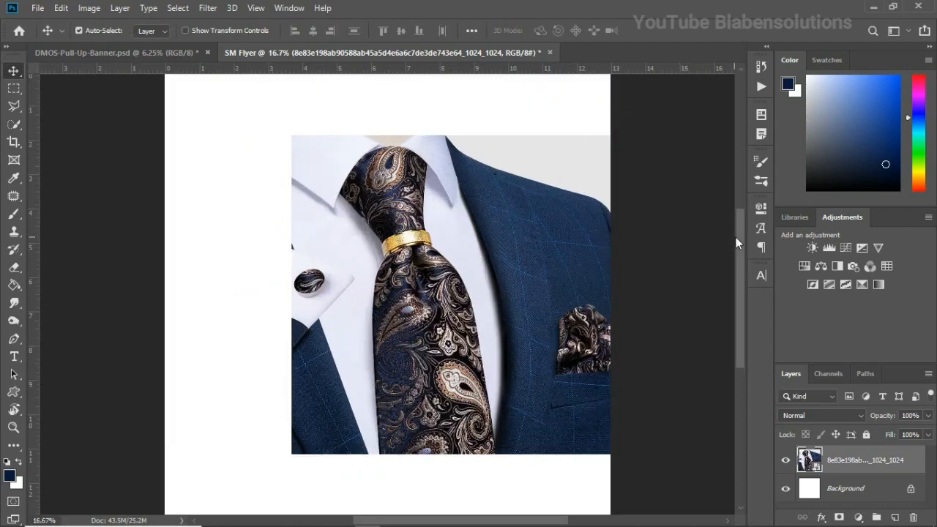
drag(739, 233, 741, 227)
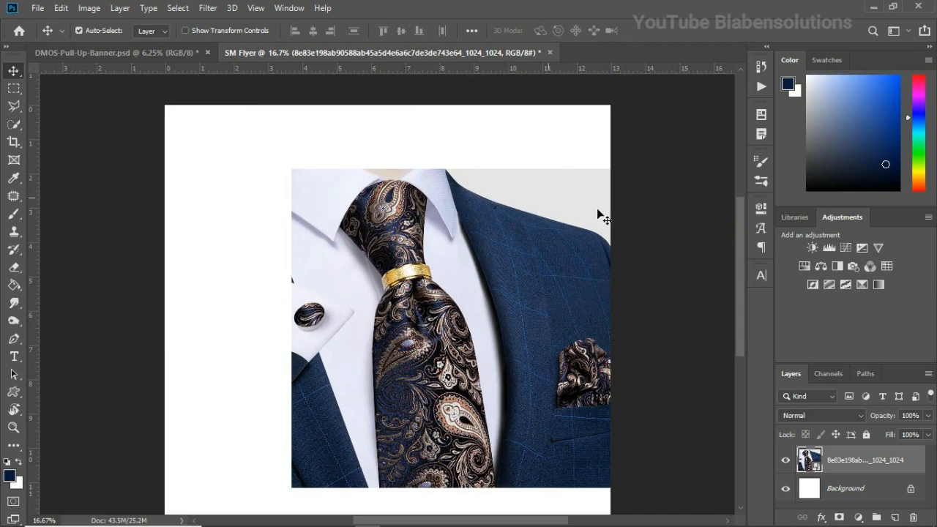
click(861, 489)
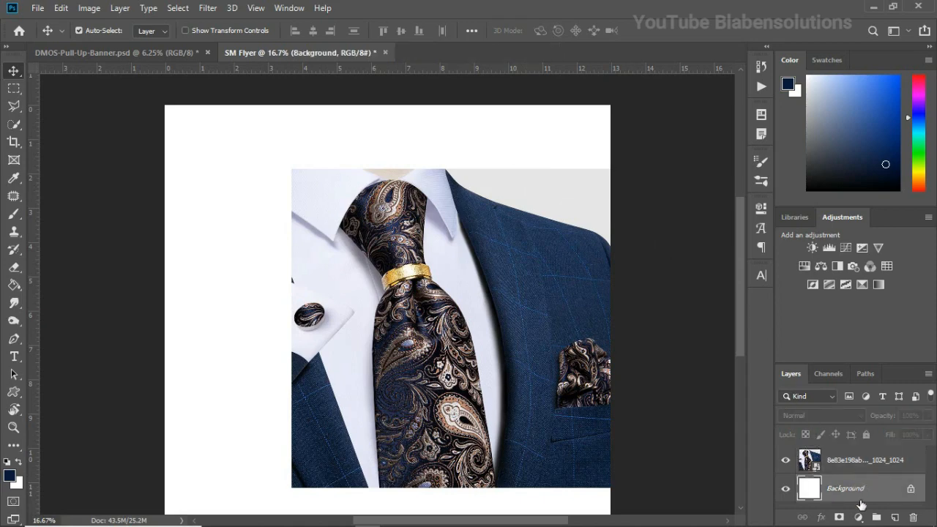
click(859, 517)
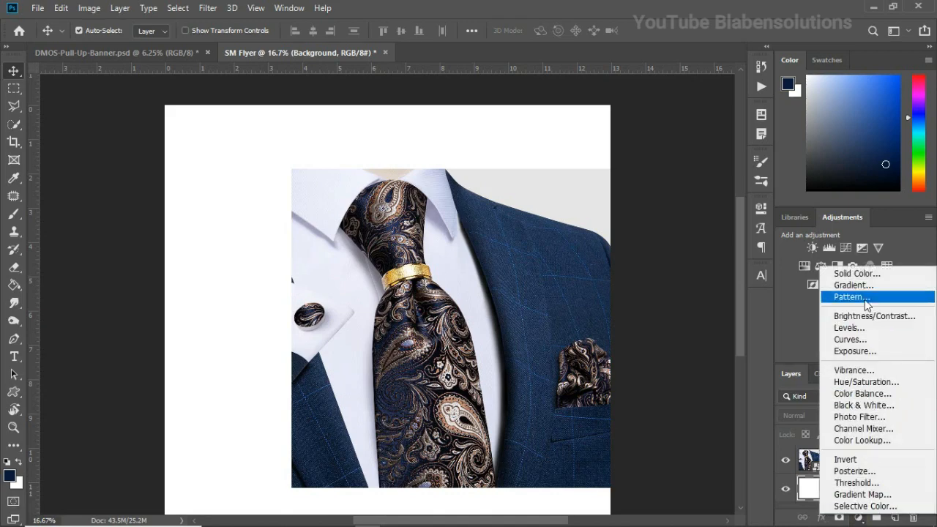
click(855, 275)
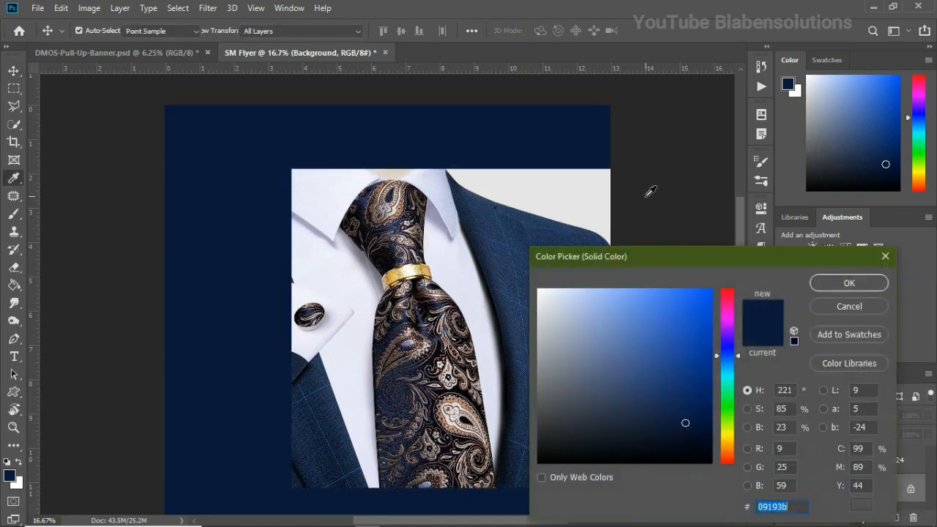
click(553, 187)
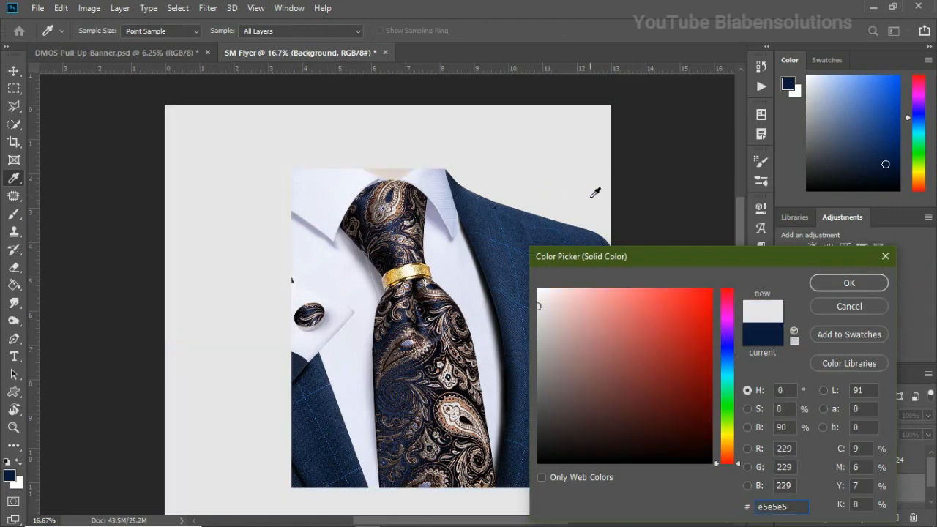
click(846, 284)
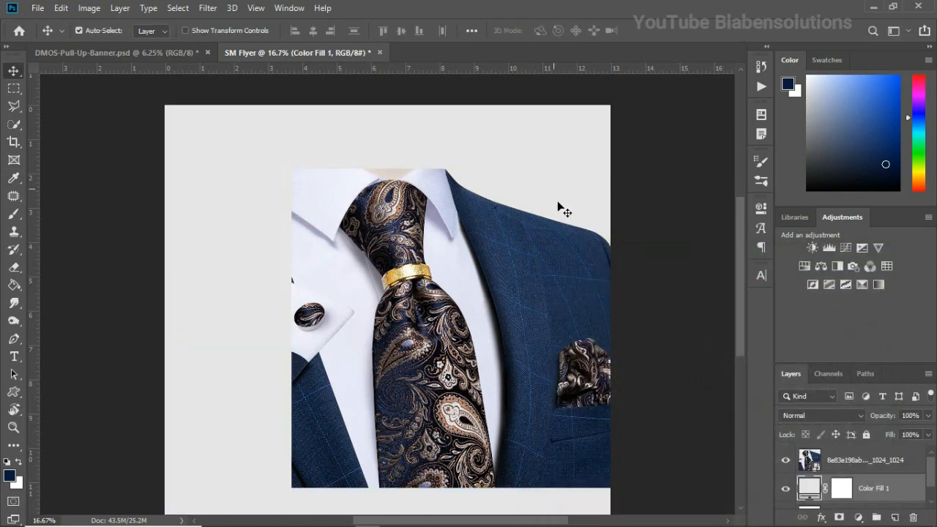
- Add a layer mask to the suit photo layer
mouse_move(737, 246)
mouse_down()
mouse_move(736, 292)
mouse_move(735, 240)
mouse_up()
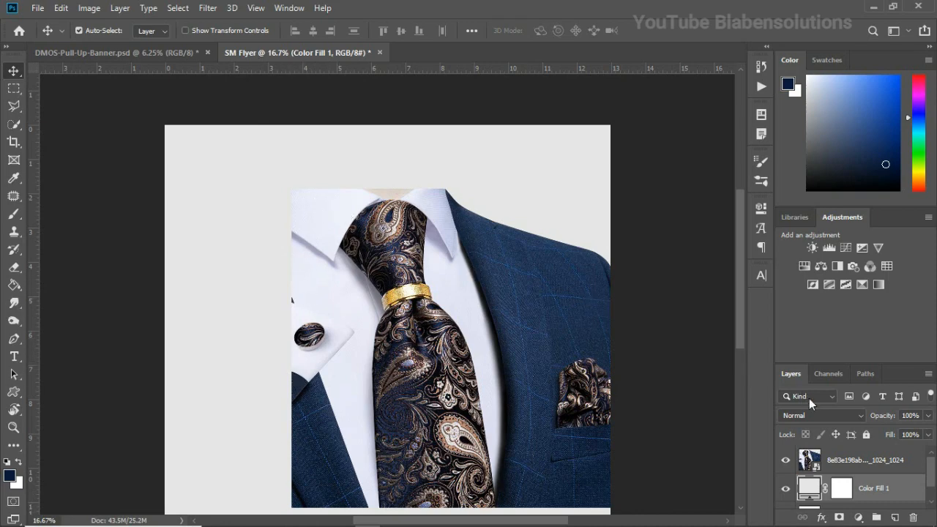
click(851, 459)
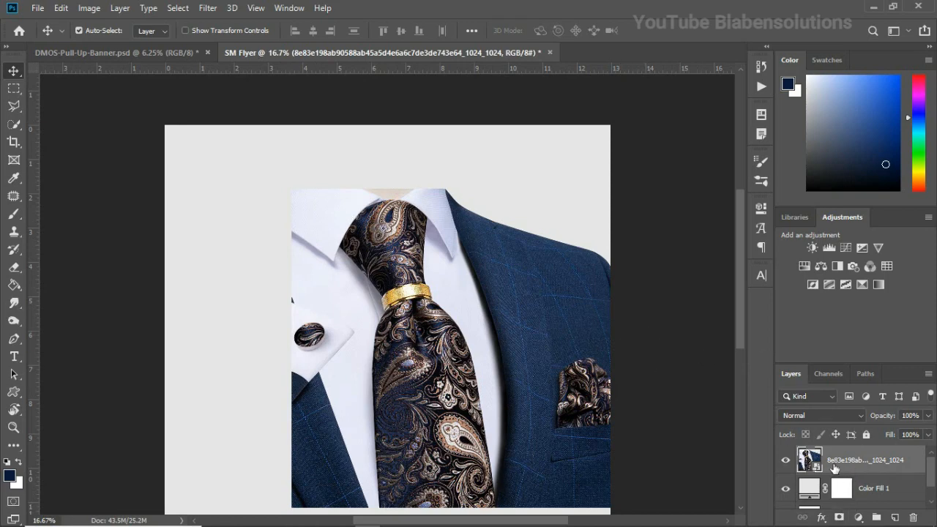
click(838, 518)
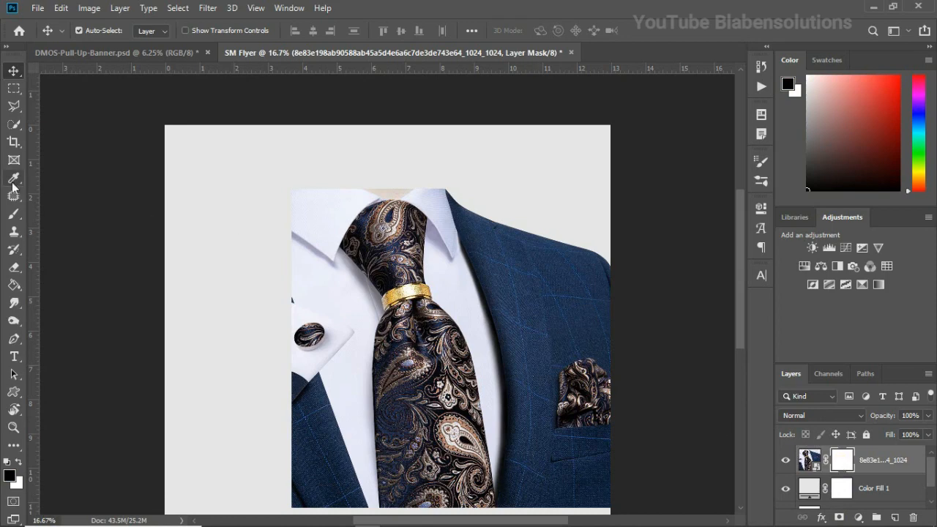
- Paint black on the mask with a 900 px soft brush to hide the shirt, cufflink and lapel left of the tie
click(14, 214)
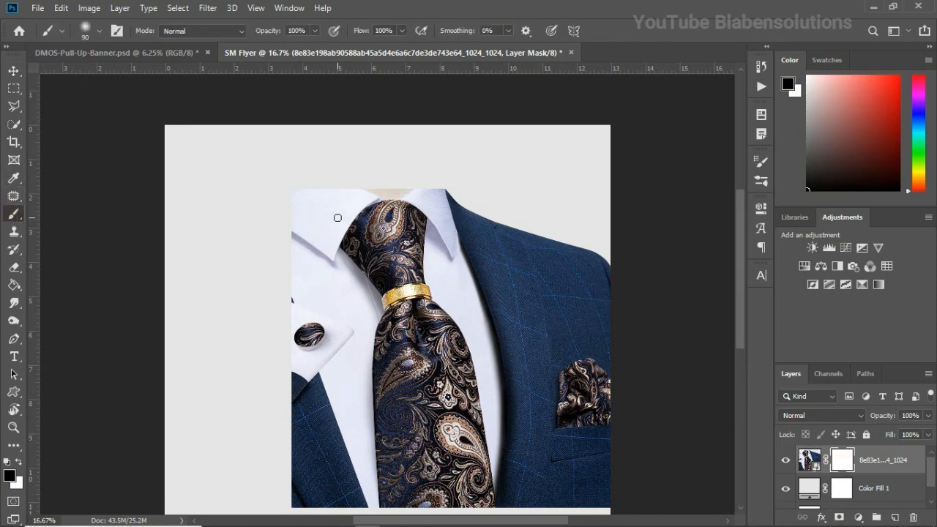
key(bracketright)
key(bracketright)
key(bracketright)
key(bracketright)
key(bracketright)
key(bracketright)
key(bracketright)
key(bracketright)
key(bracketright)
scroll(337, 218, down, 2)
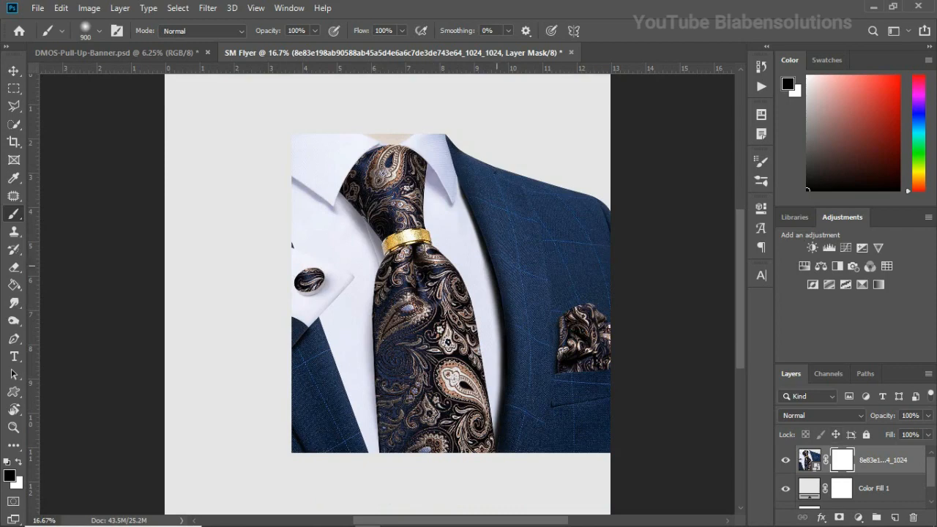
mouse_move(274, 145)
mouse_down()
mouse_move(265, 179)
mouse_move(269, 296)
mouse_move(268, 287)
mouse_up()
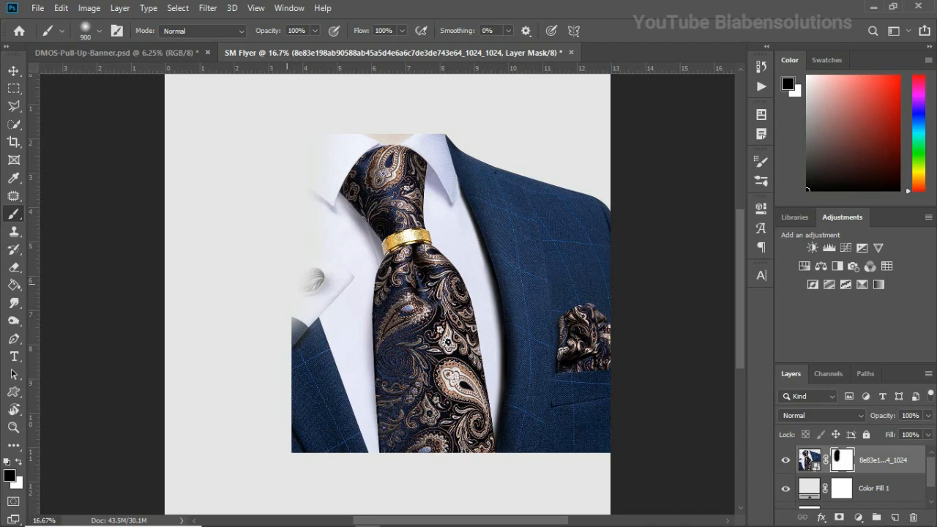
mouse_move(283, 276)
mouse_down()
mouse_move(278, 448)
mouse_move(276, 386)
mouse_up()
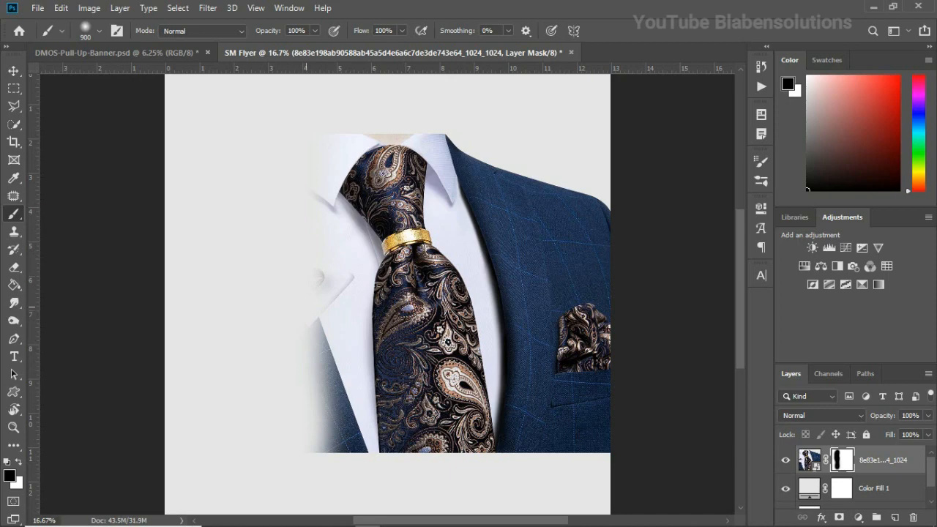
mouse_move(311, 291)
mouse_down()
mouse_move(317, 447)
mouse_move(336, 465)
mouse_move(337, 446)
mouse_up()
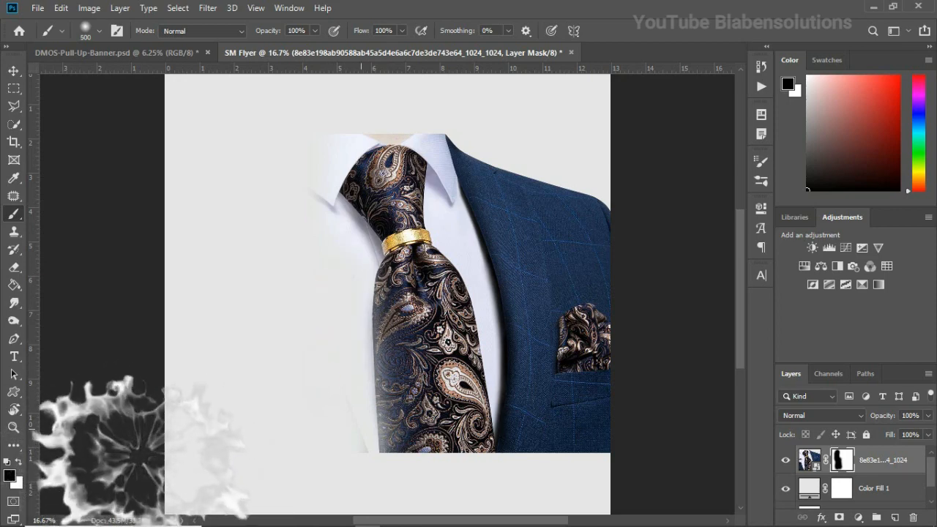
- Reduce the brush to 175 px and paint white on the mask to restore the tie's faded left edge
key(bracketleft)
key(bracketleft)
key(bracketleft)
key(bracketleft)
key(bracketleft)
key(bracketleft)
key(bracketleft)
key(bracketleft)
key(bracketleft)
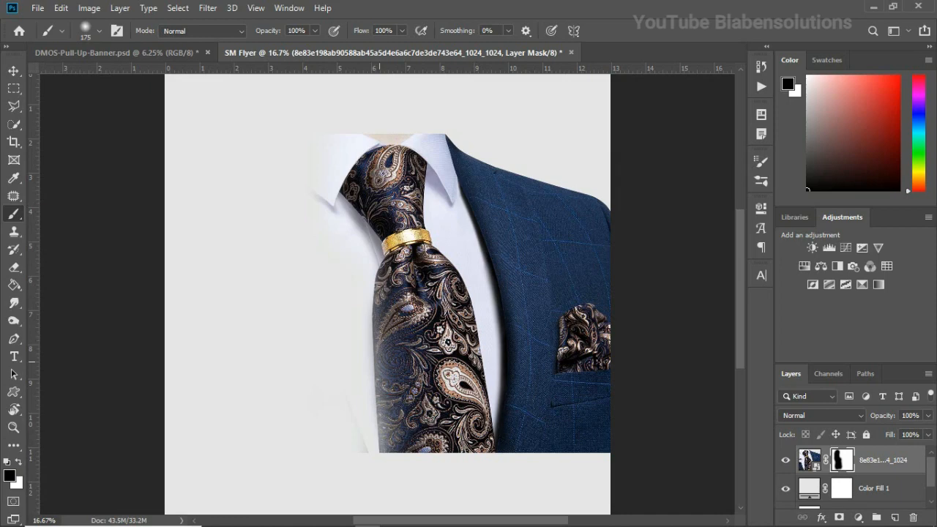
key(x)
key(x)
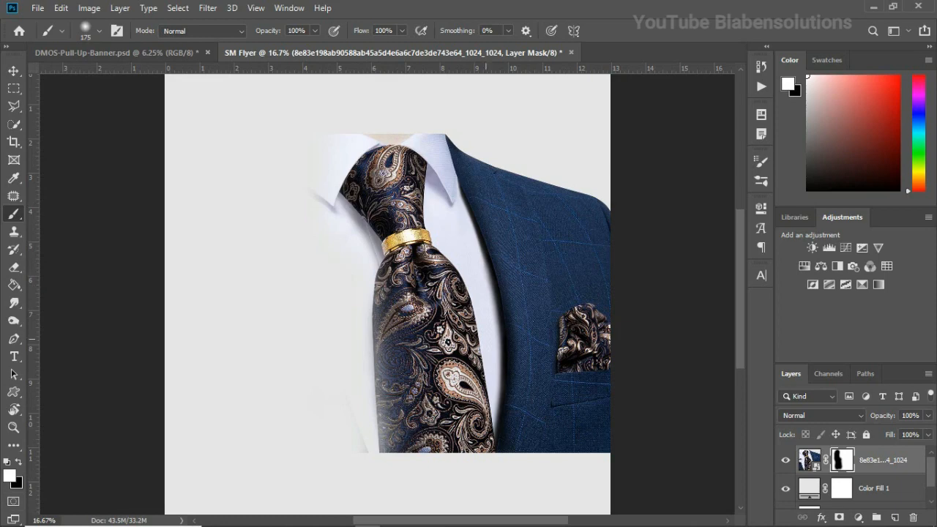
mouse_move(382, 302)
mouse_down()
mouse_move(386, 443)
mouse_move(407, 446)
mouse_up()
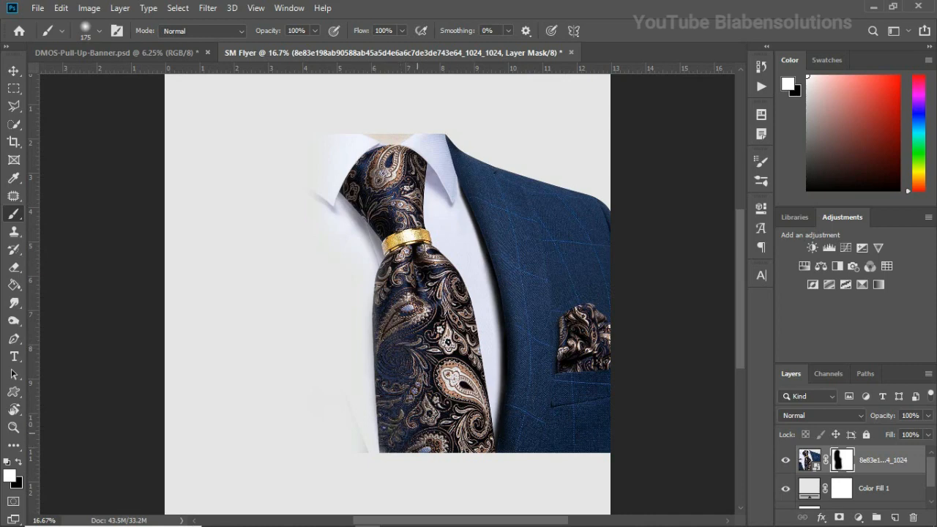
drag(407, 423, 409, 432)
drag(386, 299, 382, 317)
mouse_move(391, 272)
mouse_down()
mouse_move(379, 358)
mouse_move(388, 438)
mouse_up()
- Paint black on the mask to fade the left collar's outer edge and the neck strip along the photo's top
key(x)
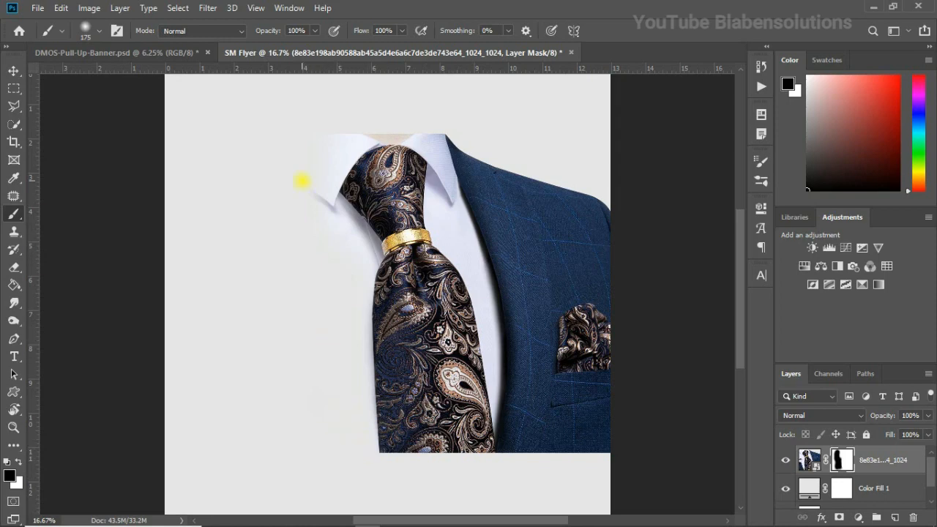
drag(312, 183, 317, 196)
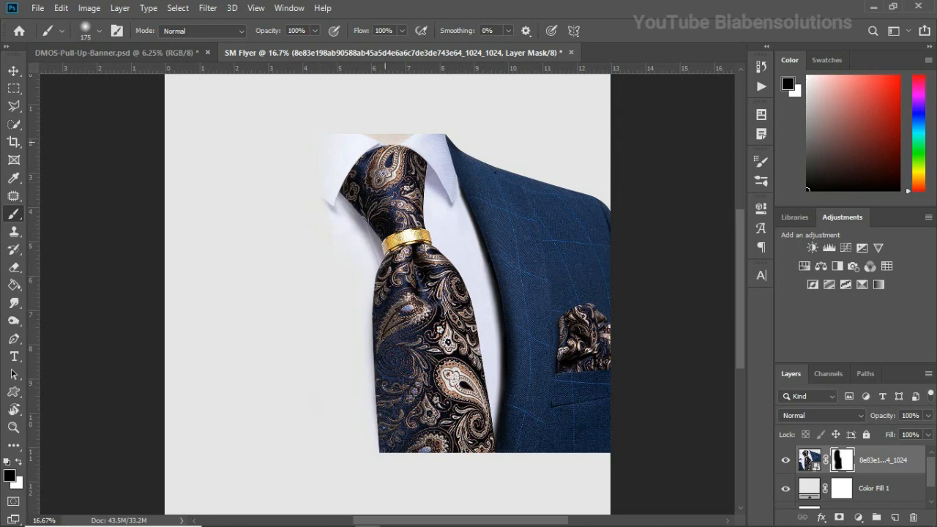
drag(451, 130, 418, 126)
drag(363, 134, 428, 136)
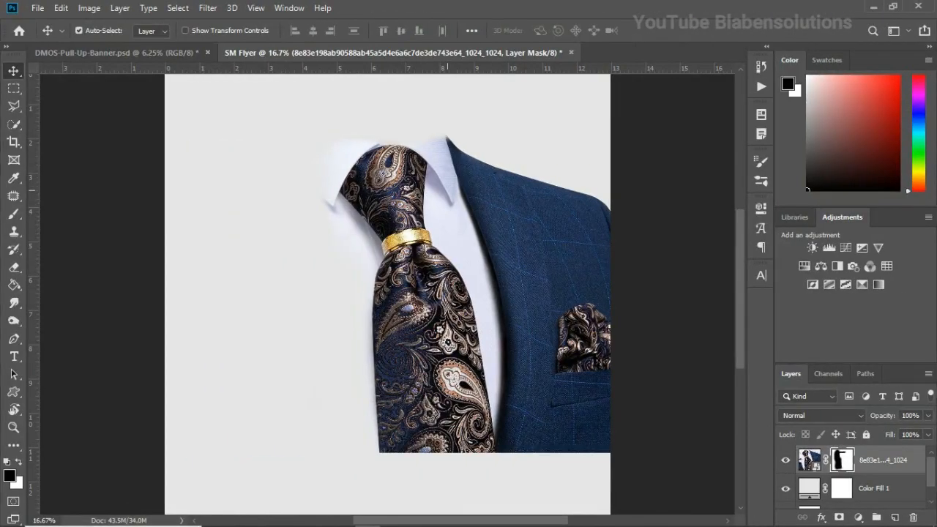
- Move the masked suit photo up about 0.8 in on the flyer
drag(448, 155, 451, 129)
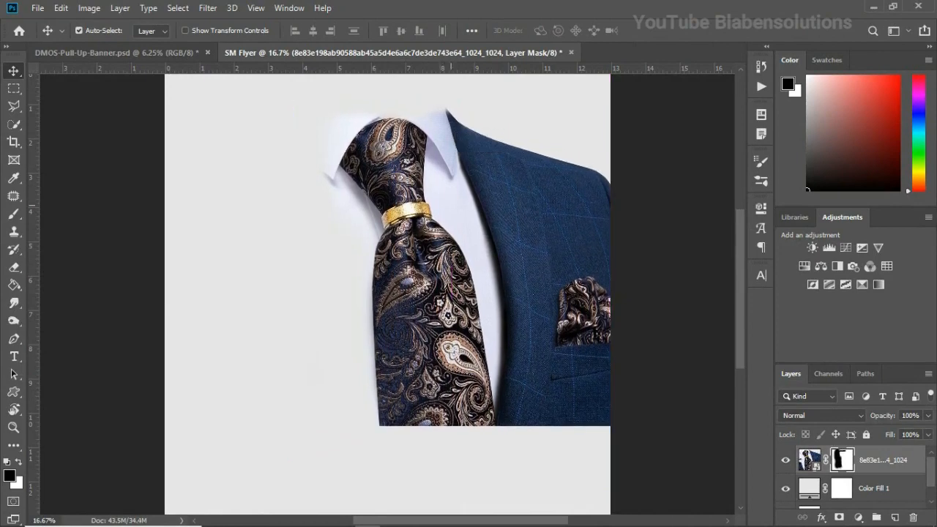
mouse_move(568, 336)
mouse_down()
mouse_move(561, 334)
mouse_move(570, 335)
mouse_up()
scroll(571, 335, up, 3)
scroll(388, 315, down, 2)
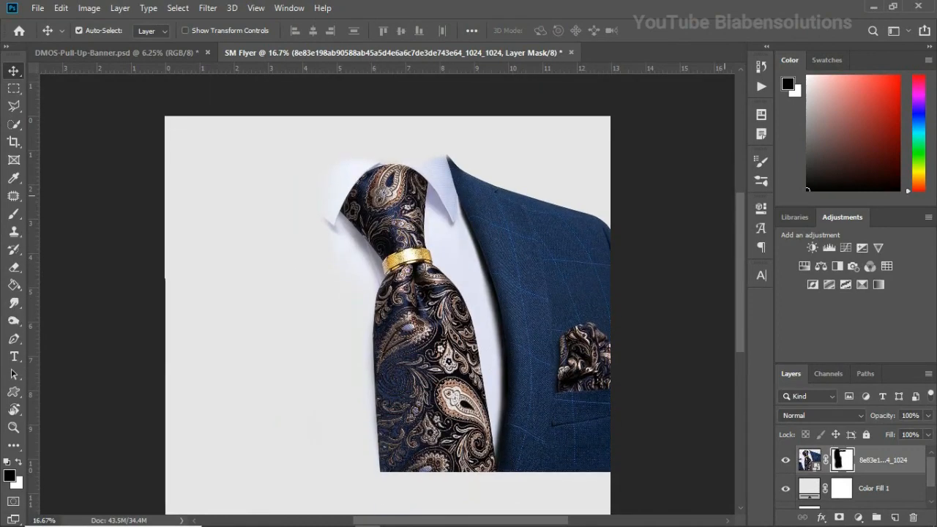
drag(740, 263, 740, 261)
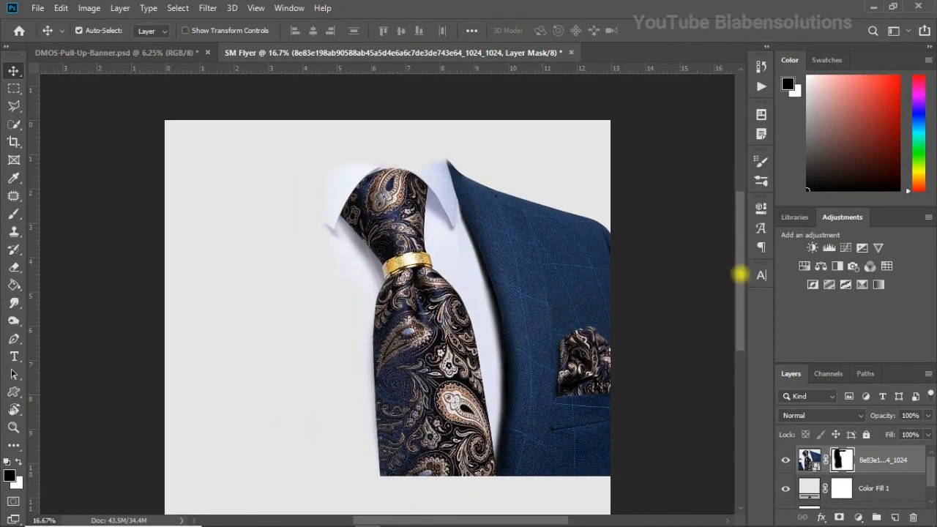
drag(740, 272, 740, 267)
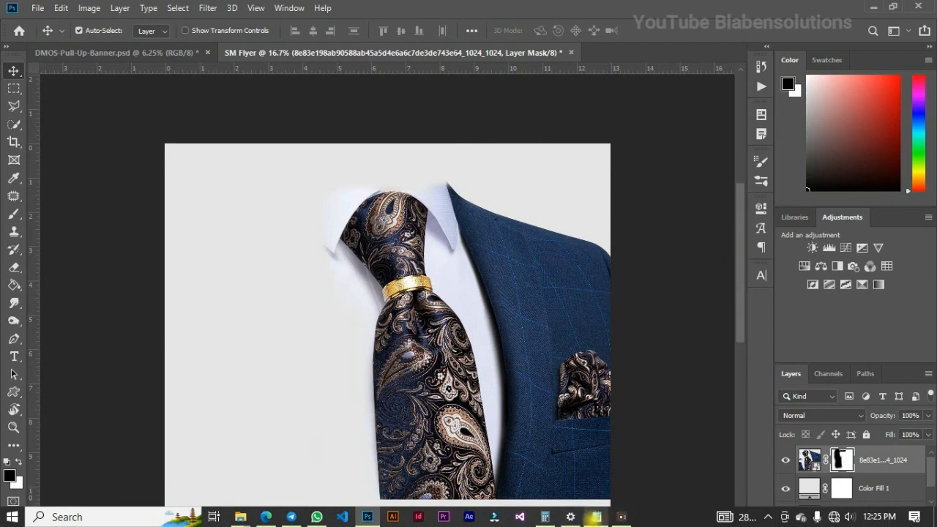
- Copy the headline from the Notepad notes and place "Spring of Fragrance" as text in the flyer's upper-left area
click(596, 519)
drag(452, 93, 623, 94)
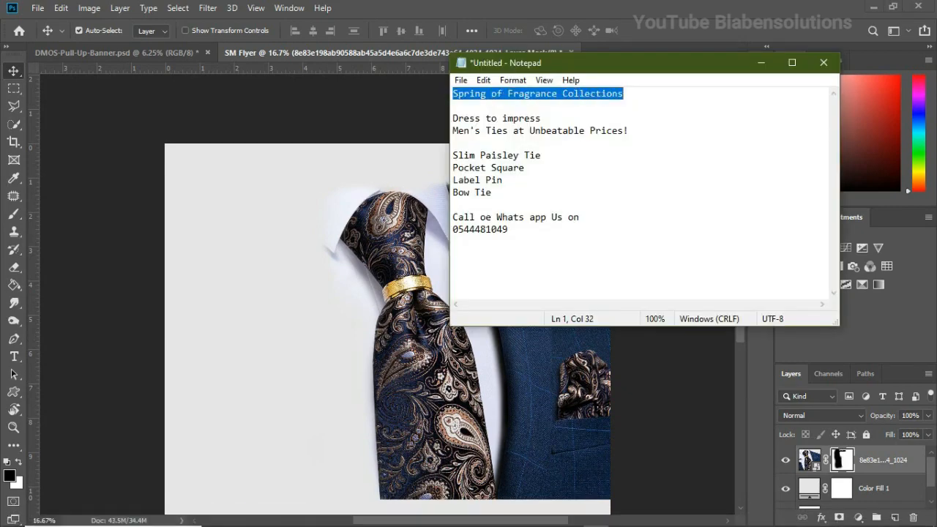
click(313, 239)
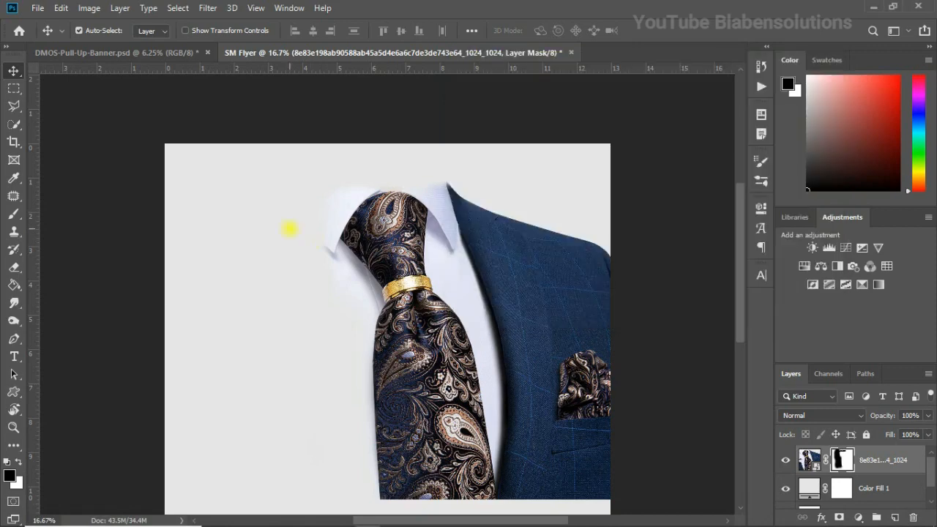
key(t)
click(16, 358)
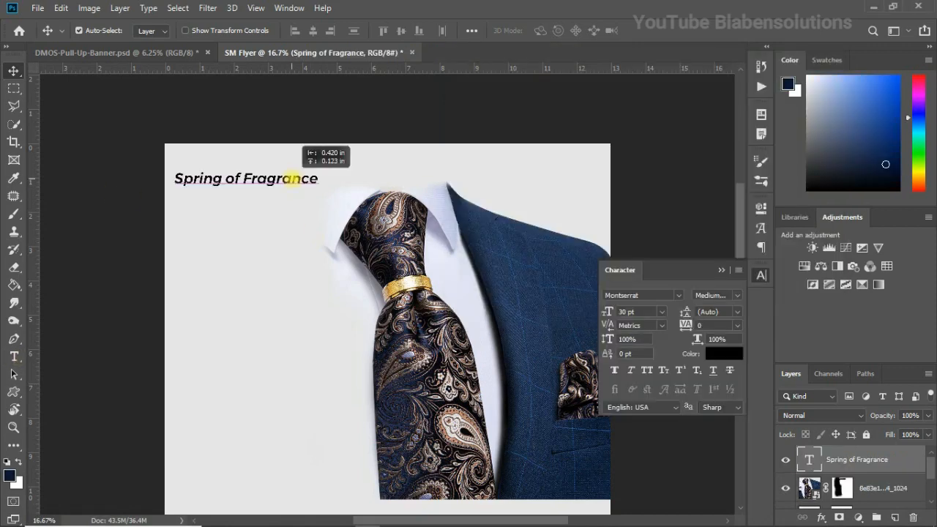
drag(294, 180, 309, 176)
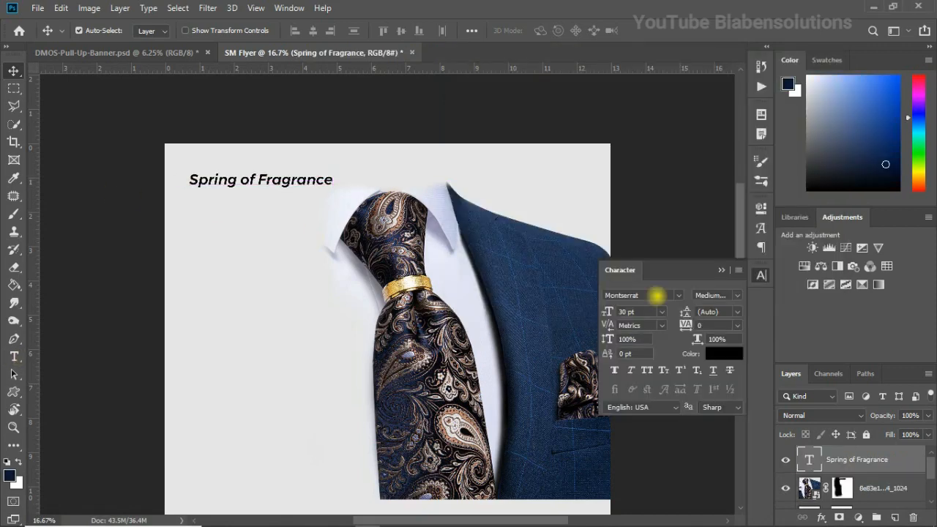
- Change the "Spring of Fragrance" headline's font to Big Shoulders Display ExtraBold
click(656, 295)
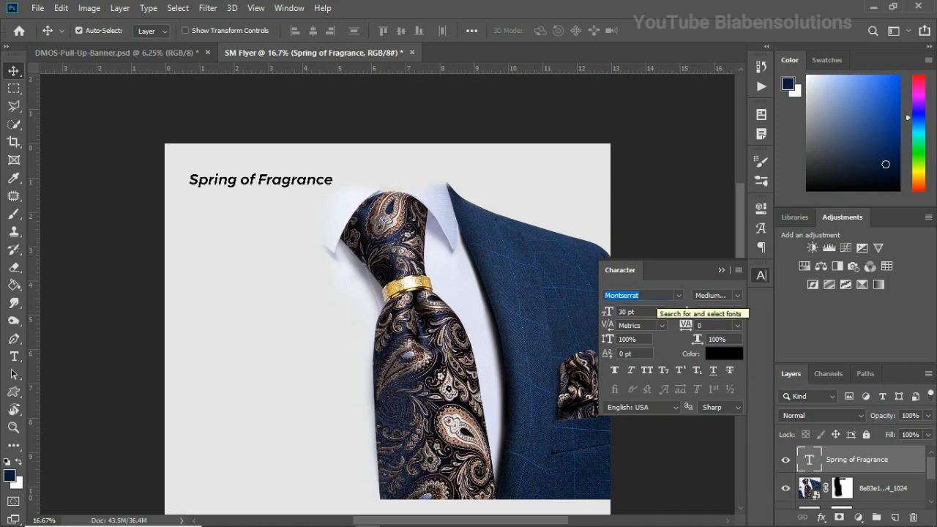
text(play)
key(Down)
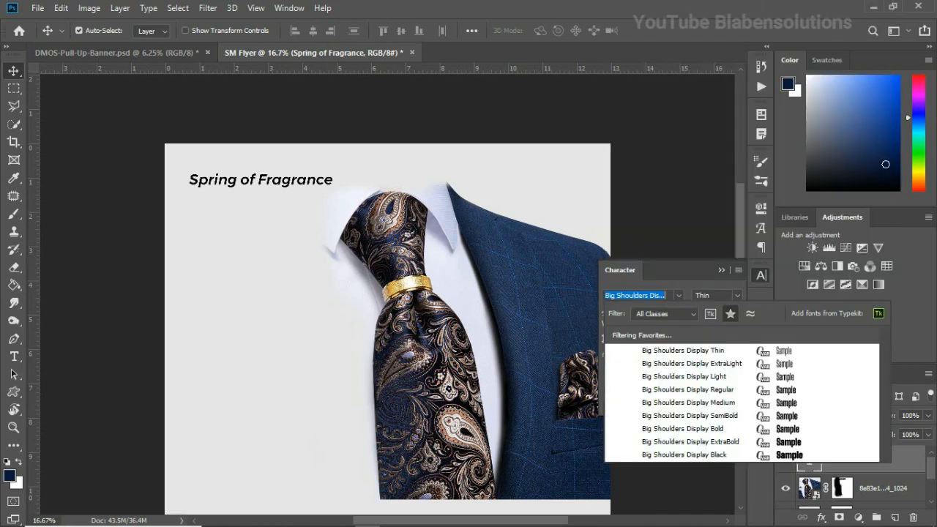
key(Down)
key(Down)
key(Down)
key(Down)
key(Down)
key(Down)
key(Down)
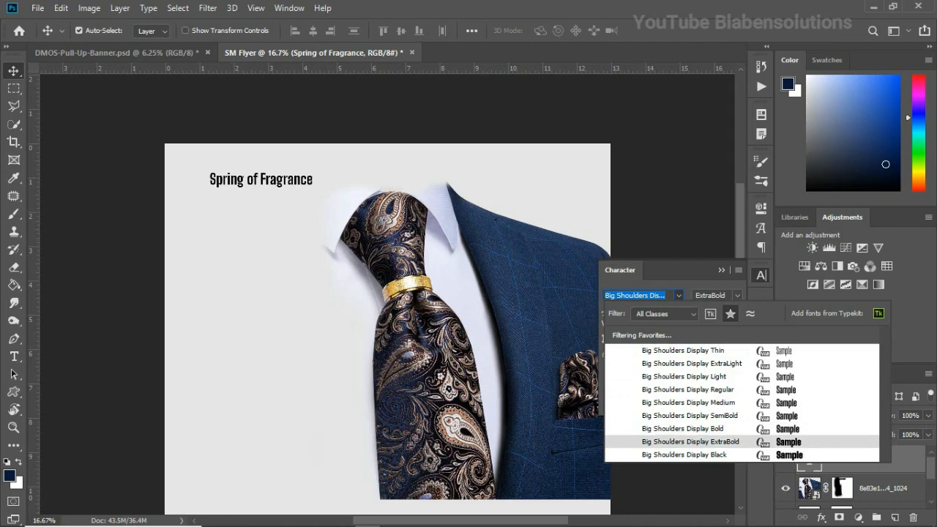
click(684, 442)
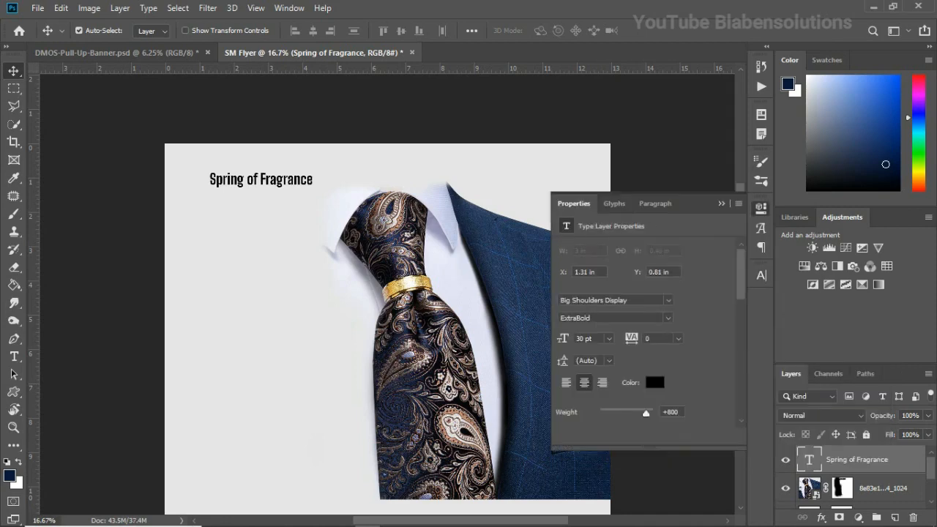
- Set the "Spring of Fragrance" headline in all caps
click(762, 278)
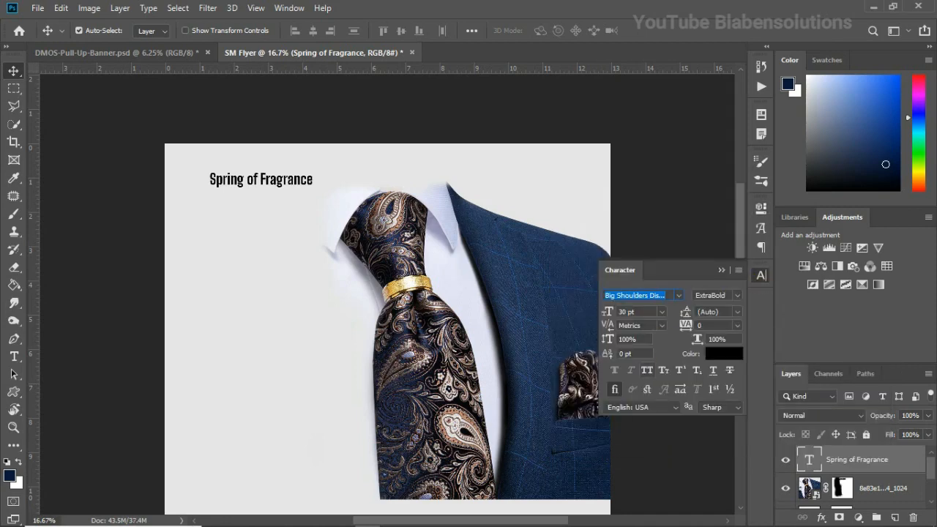
click(646, 369)
click(649, 367)
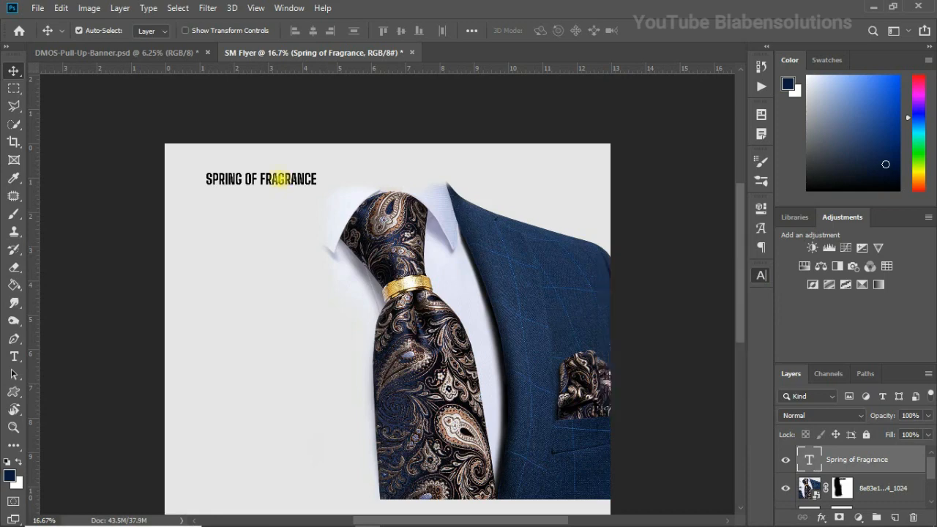
click(760, 276)
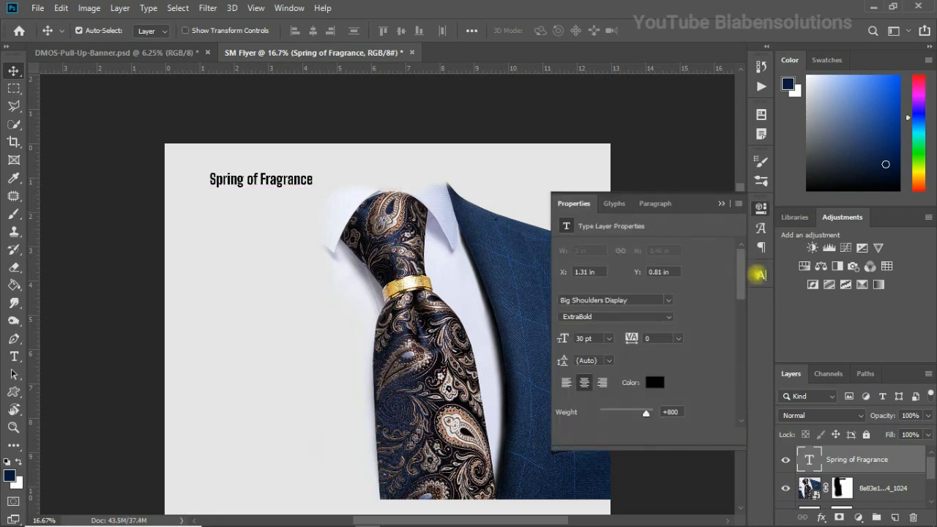
click(648, 367)
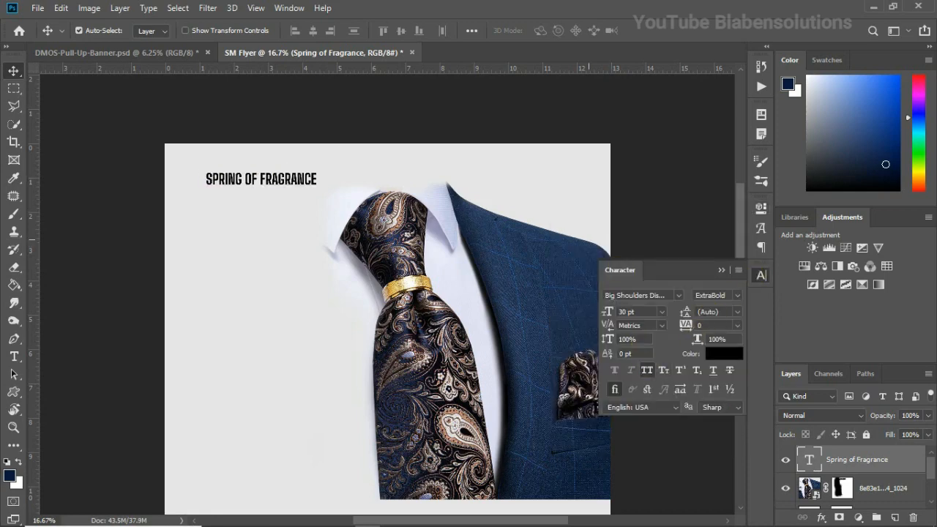
- Recolour the headline with the navy foreground colour 09193b and shift it slightly down and left
click(724, 353)
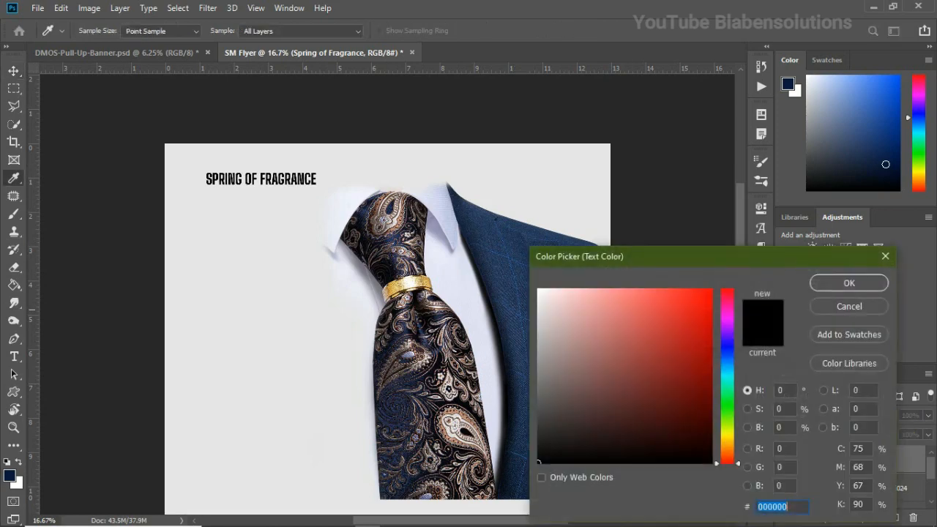
click(9, 474)
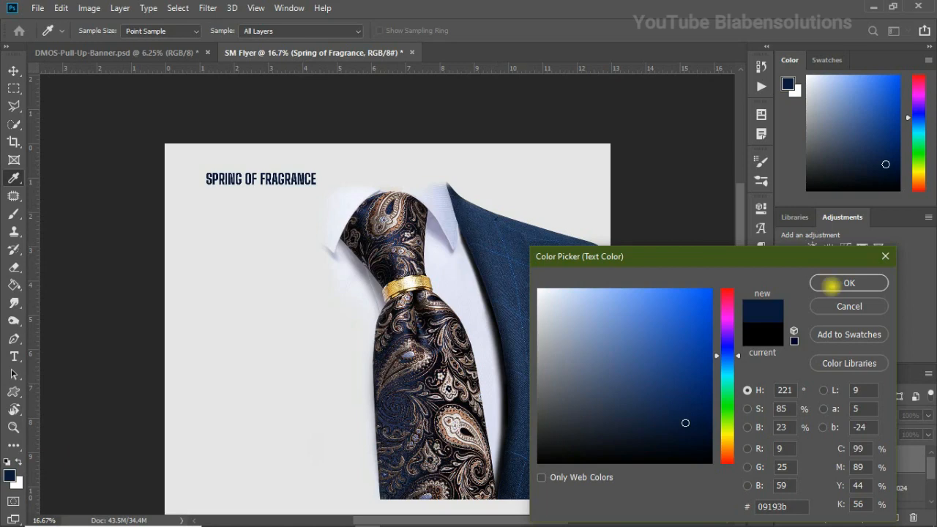
click(833, 286)
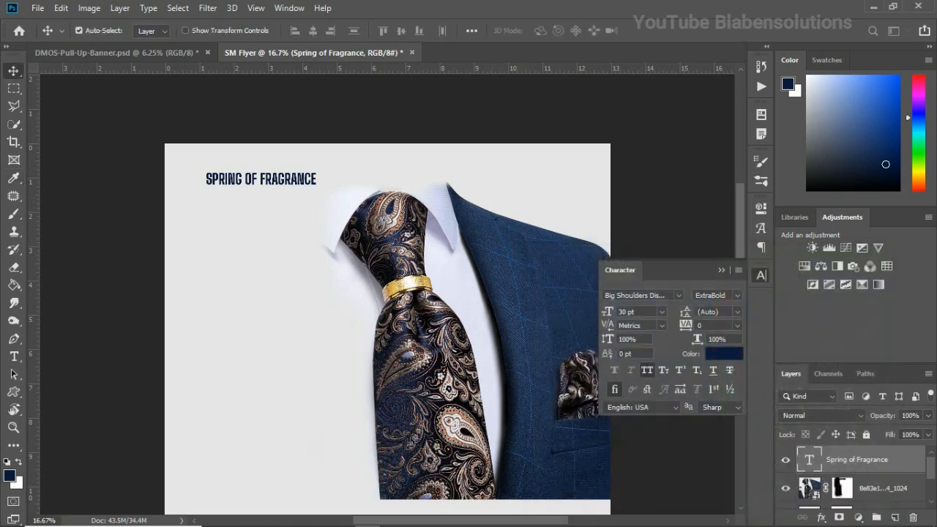
drag(280, 179, 274, 187)
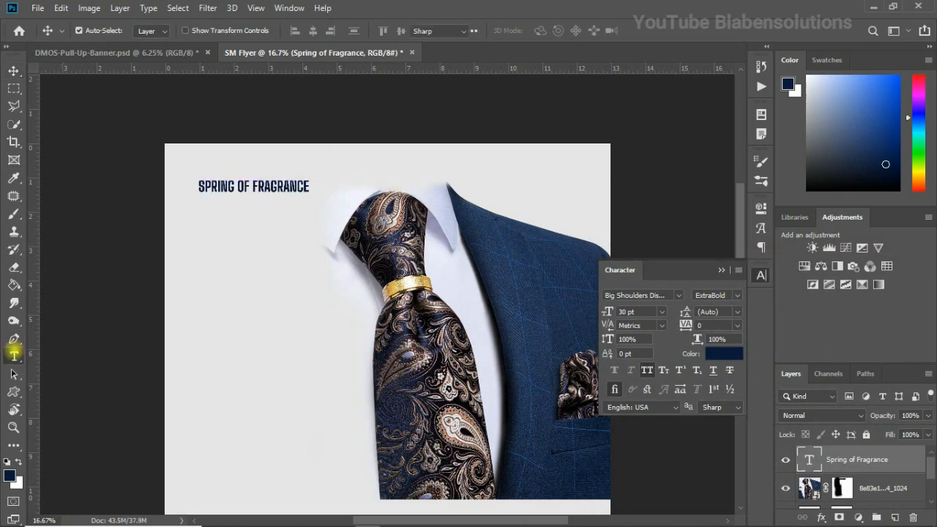
- Add a separate "Collections" text line below the headline and set its font to the artisan
click(14, 356)
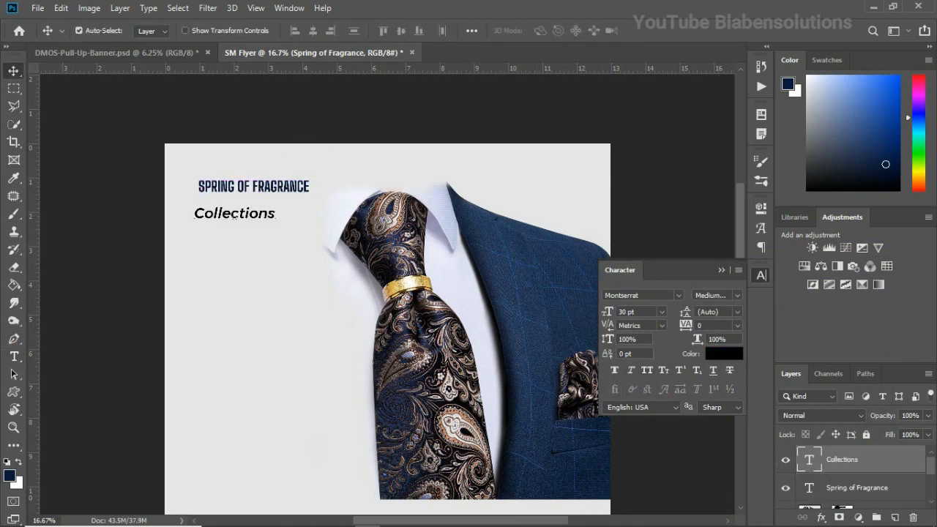
click(678, 295)
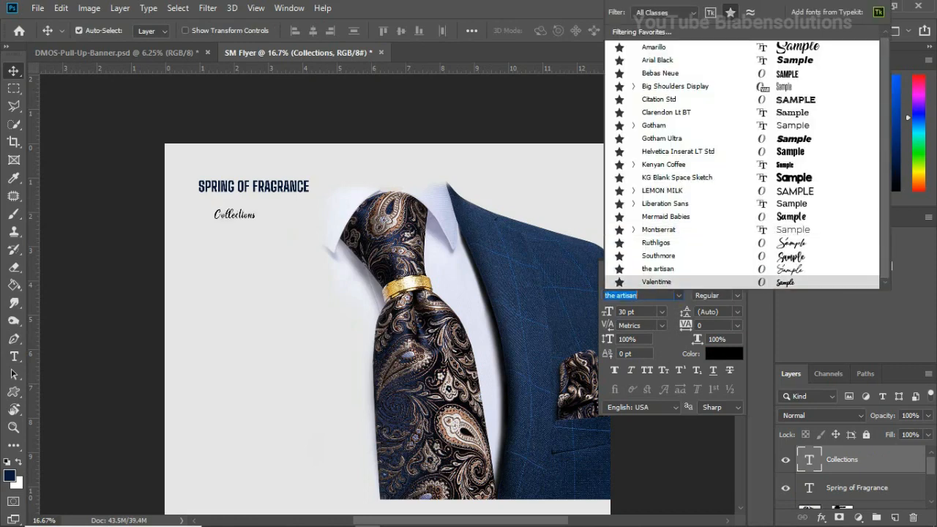
click(634, 269)
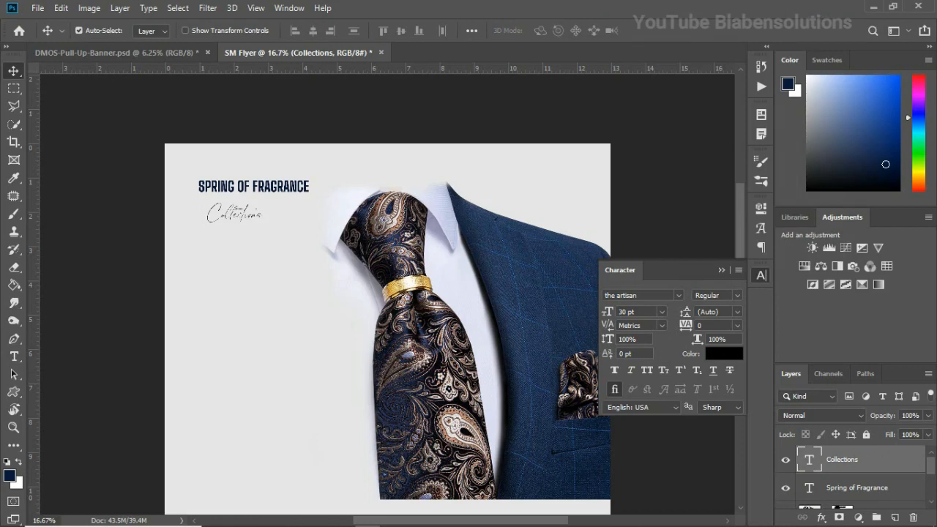
- Set "Collections" to 45 pt with faux bold and align its left edge closely beneath the headline
drag(606, 312, 617, 312)
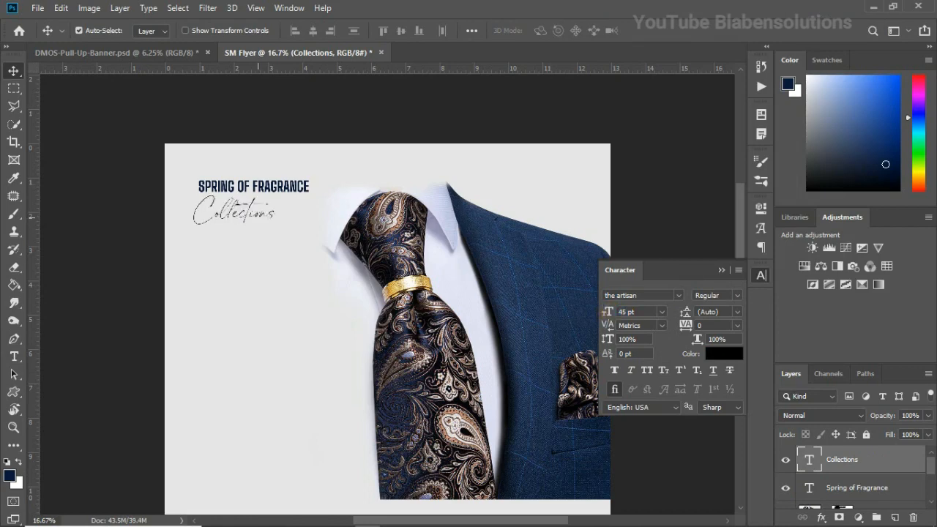
drag(257, 213, 264, 209)
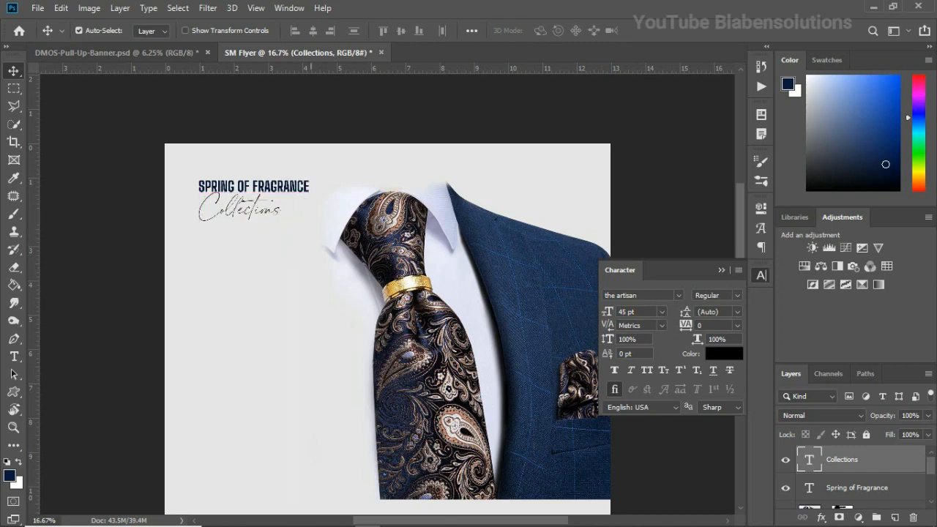
click(614, 370)
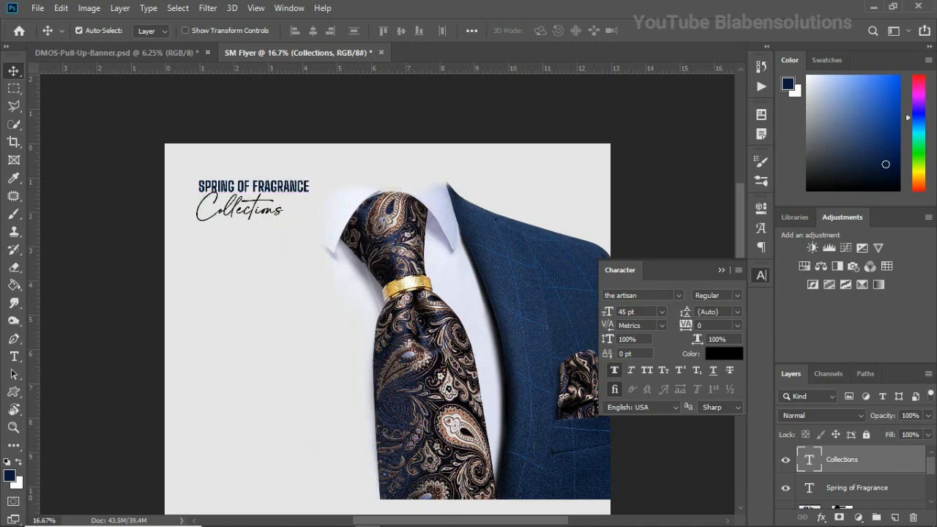
drag(267, 210, 269, 211)
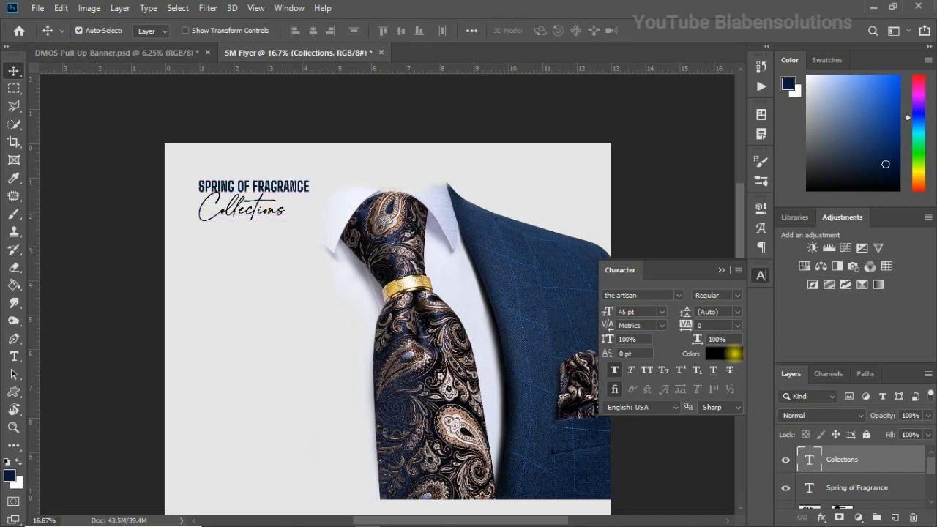
- Recolour "Collections" to the headline's navy 09193b and shift it slightly right to centre it beneath the headline
click(724, 354)
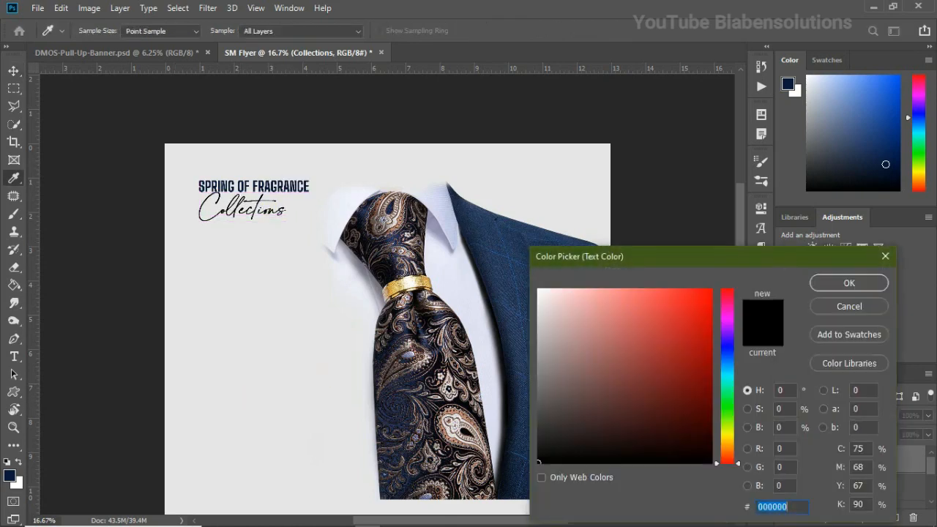
click(268, 212)
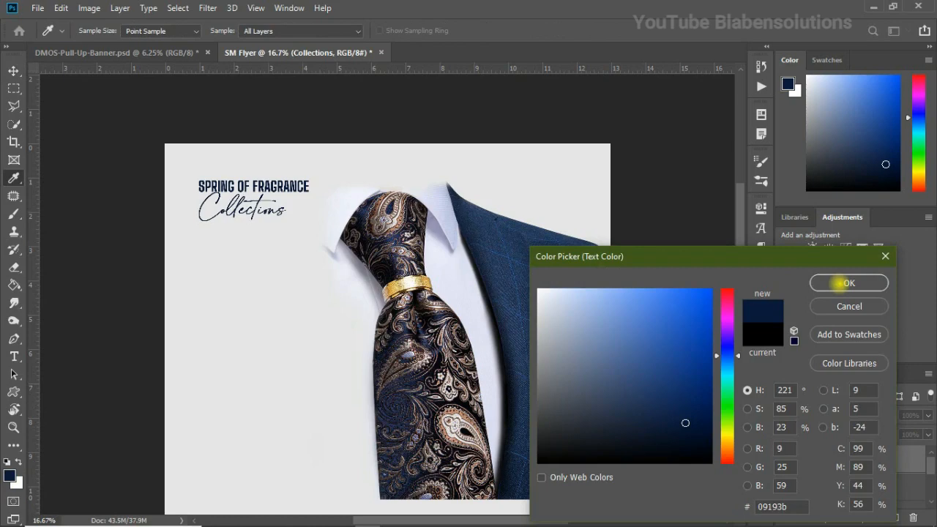
click(840, 284)
drag(268, 212, 275, 213)
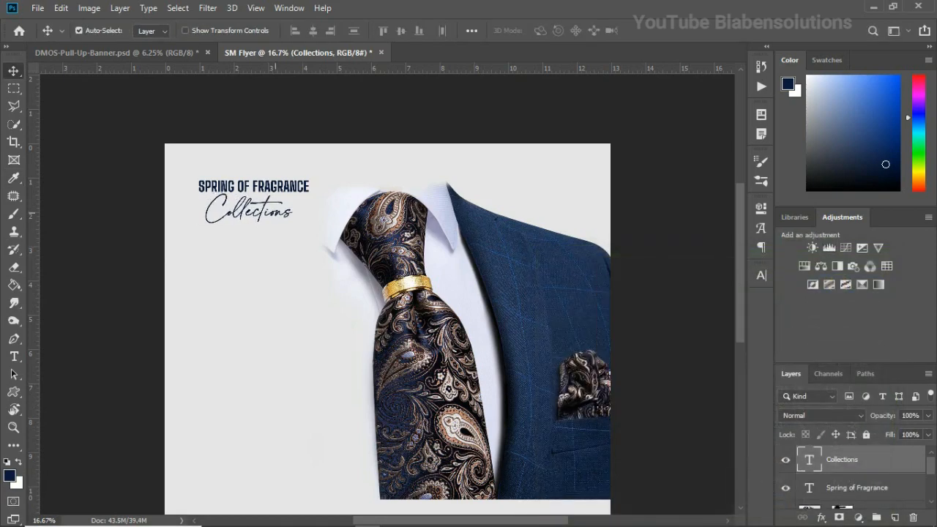
key(Left)
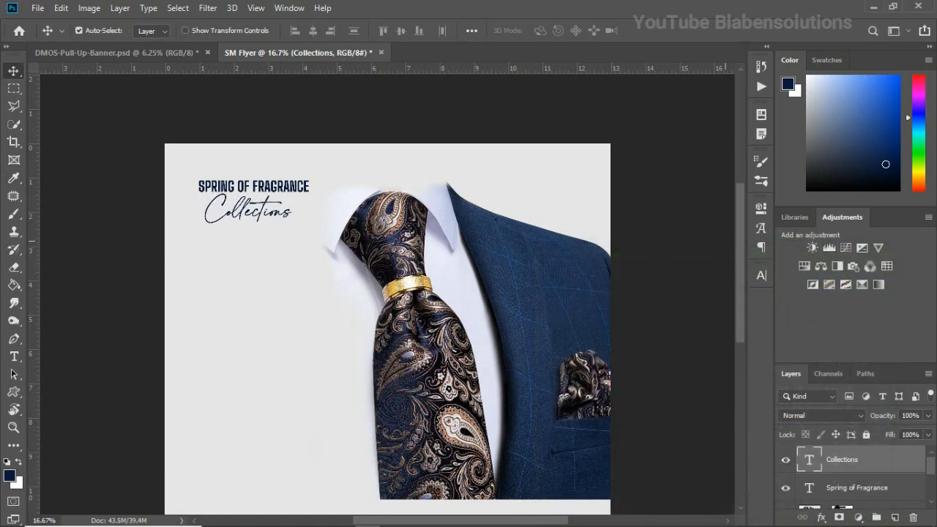
- Switch to the Notepad notes and copy the line "Dress to impress"
drag(742, 235, 742, 254)
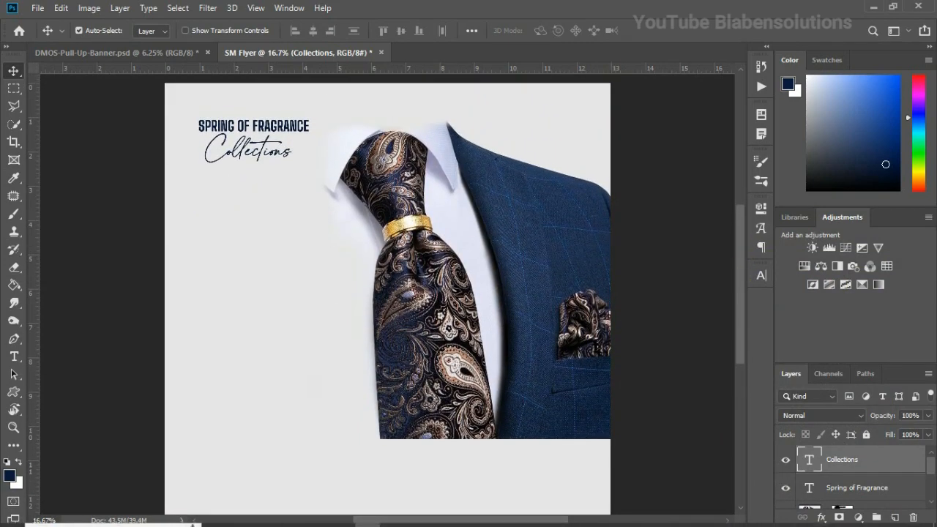
click(597, 521)
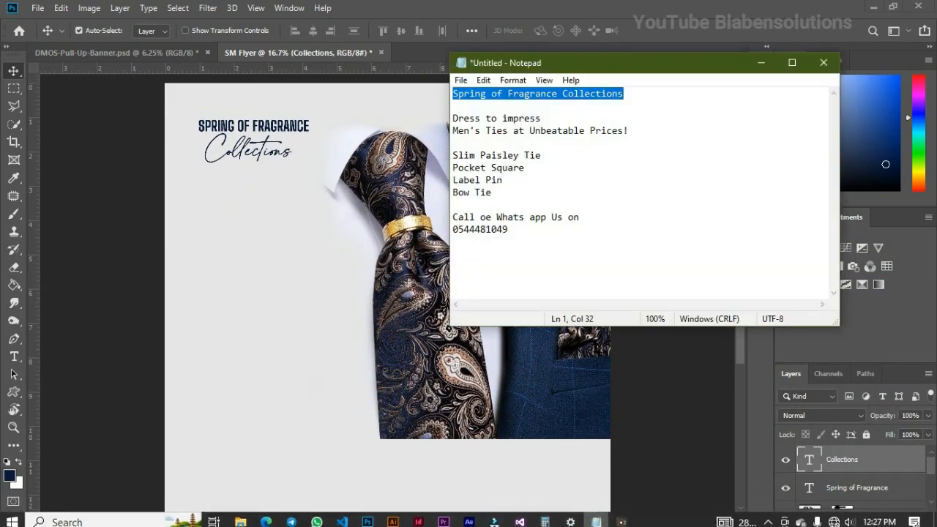
drag(453, 119, 541, 119)
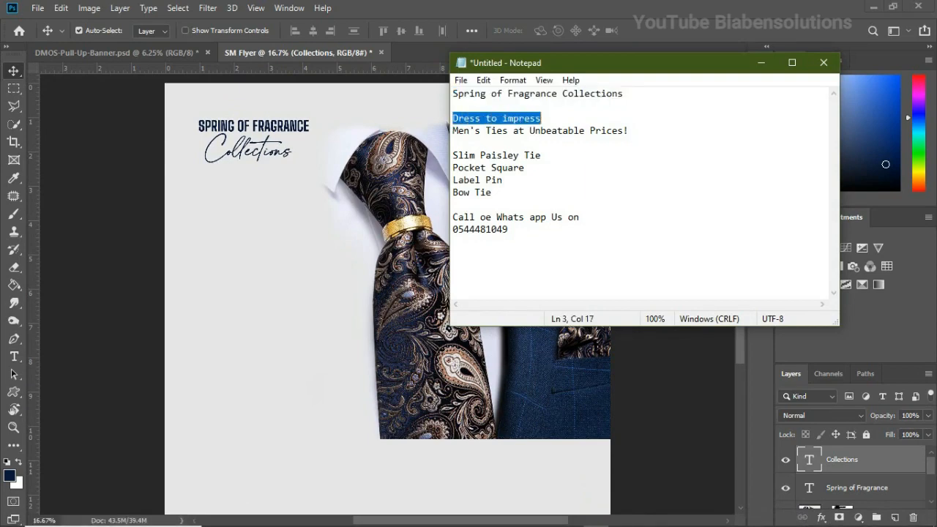
- Add the copied "Dress to impress" as a new text layer below "Collections" in Big Shoulders Display Bold
click(14, 357)
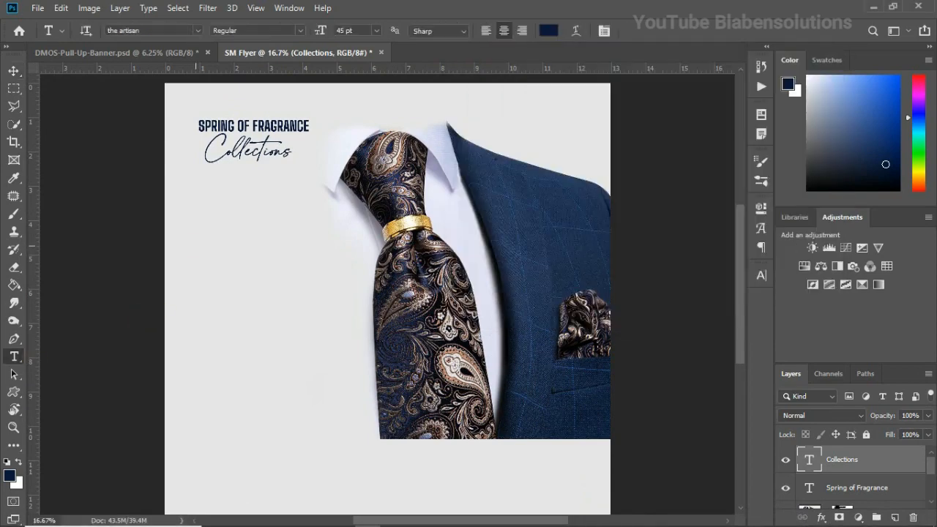
click(196, 249)
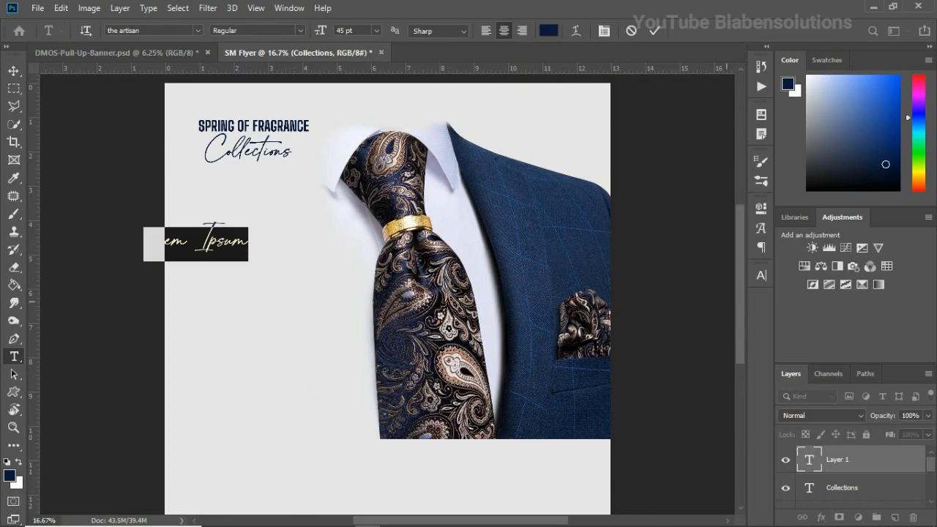
click(763, 272)
click(660, 293)
click(680, 429)
click(761, 275)
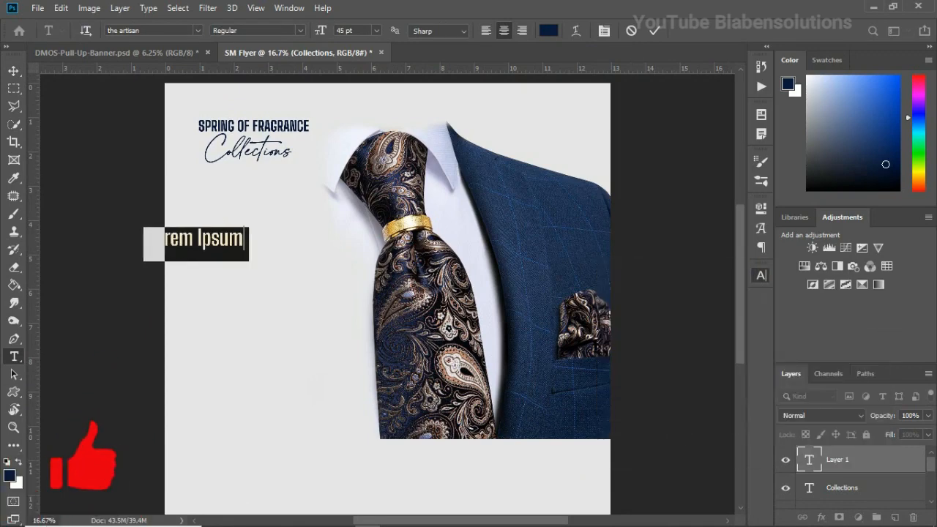
key(ctrl+v)
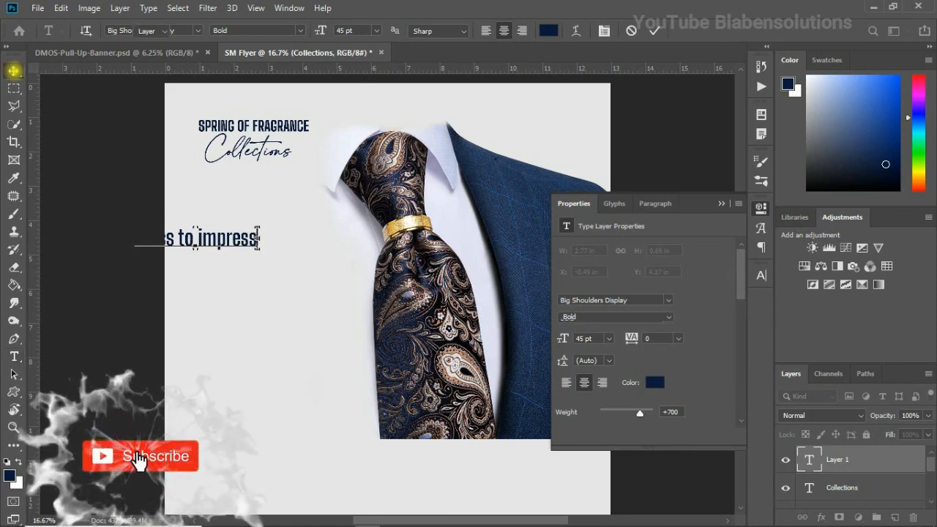
click(14, 71)
- Set "Dress to impress" in all caps and move it right so it sits fully on the flyer
click(761, 275)
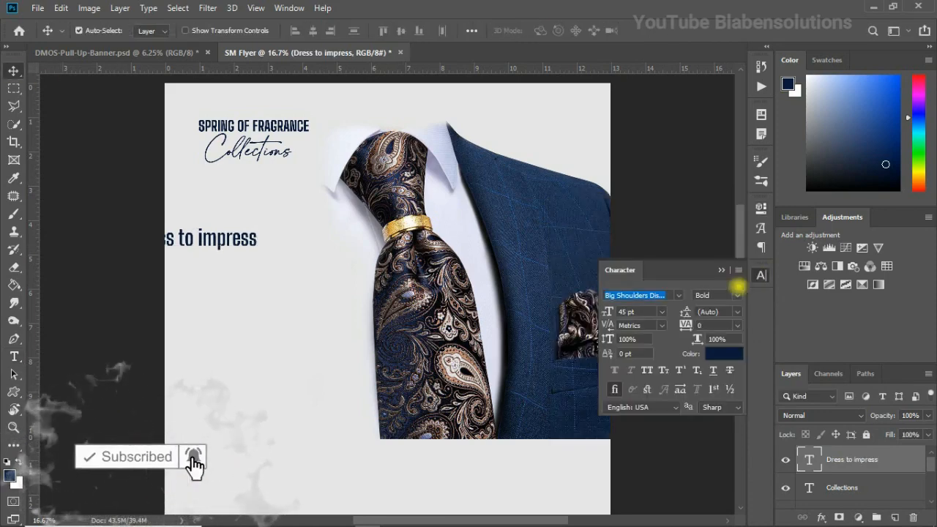
click(647, 370)
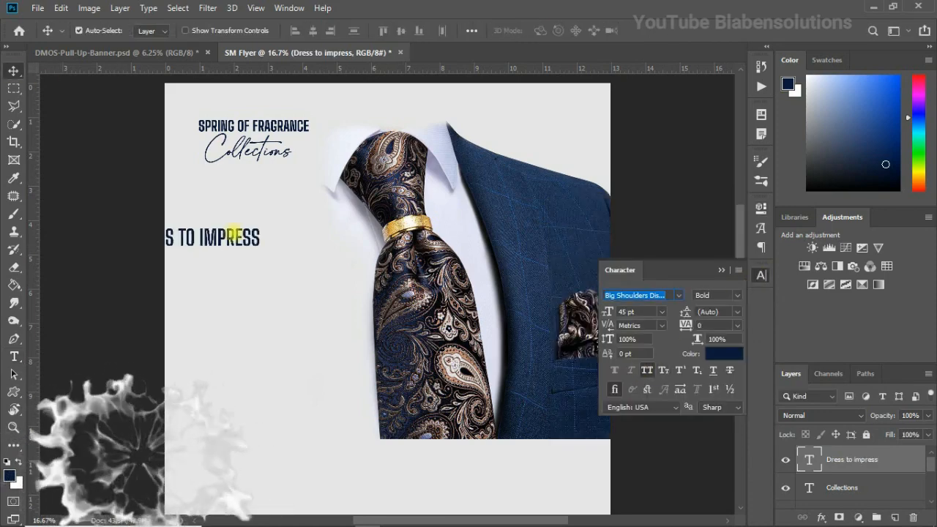
drag(233, 235, 286, 236)
- Break the slogan into two lines before "IMPRESS" and left-align its text
key(t)
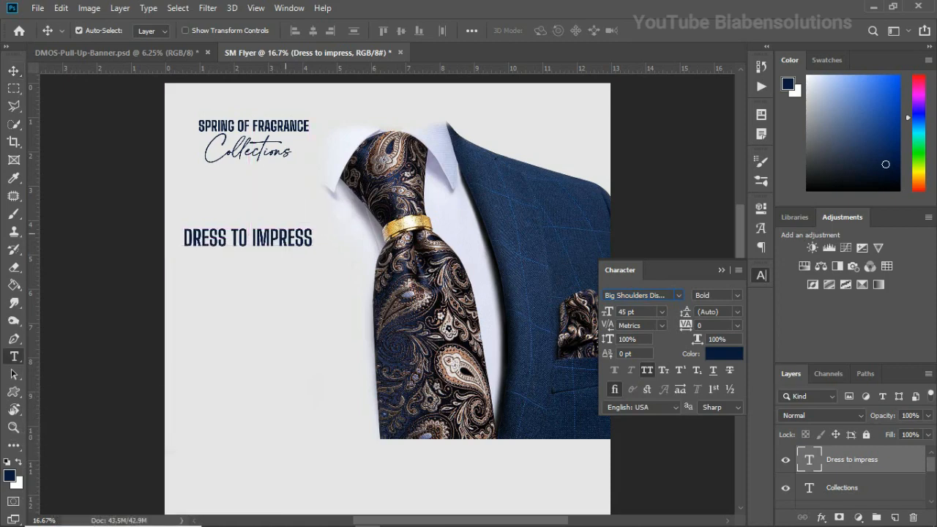
click(253, 238)
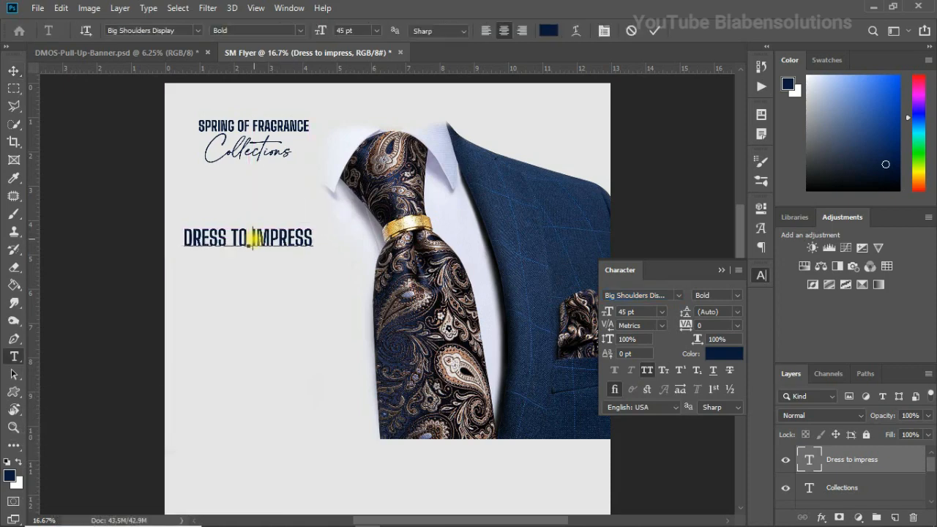
key(Return)
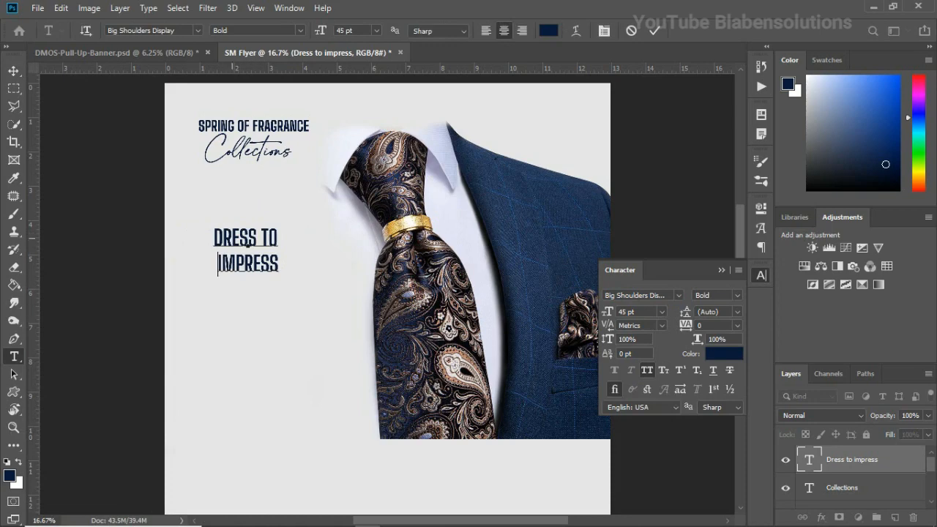
key(ctrl+a)
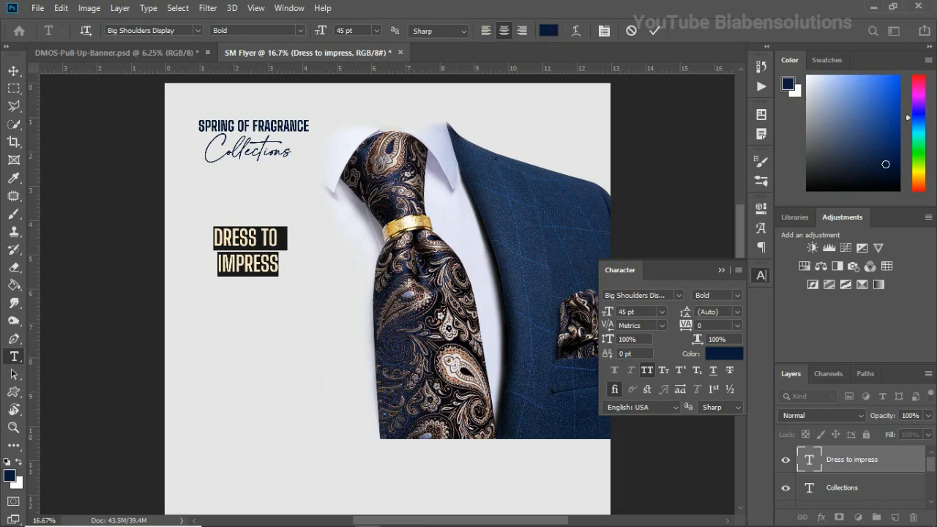
click(486, 30)
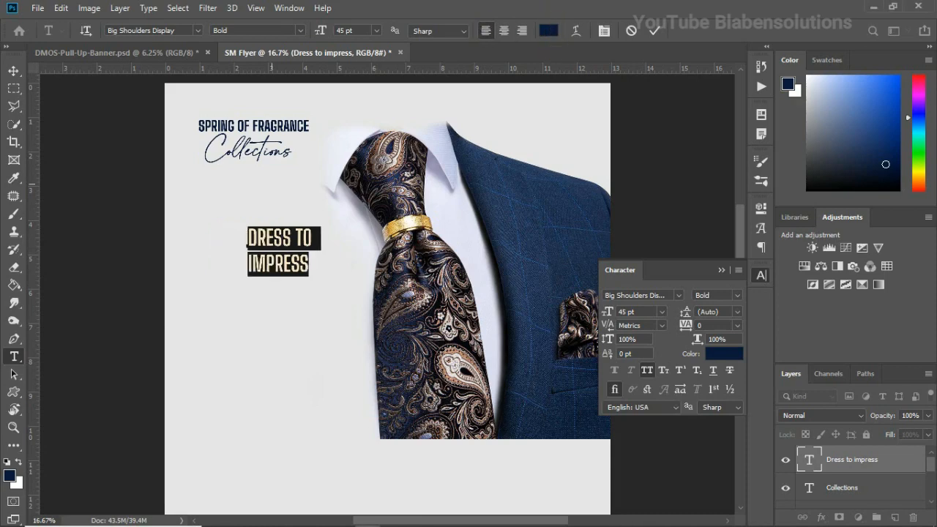
click(13, 71)
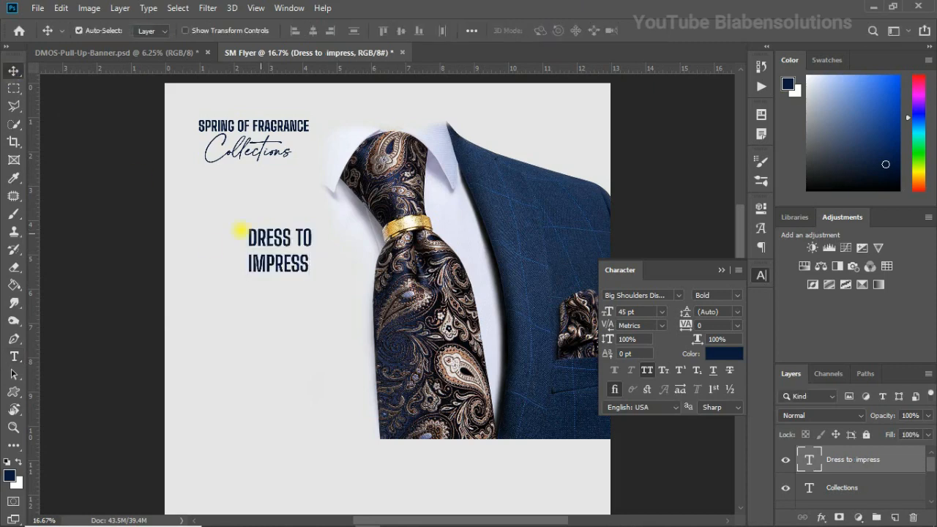
- Line the slogan up with the headline's left edge and delete the word "TO" from its first line
drag(240, 231, 267, 221)
key(t)
key(BackSpace)
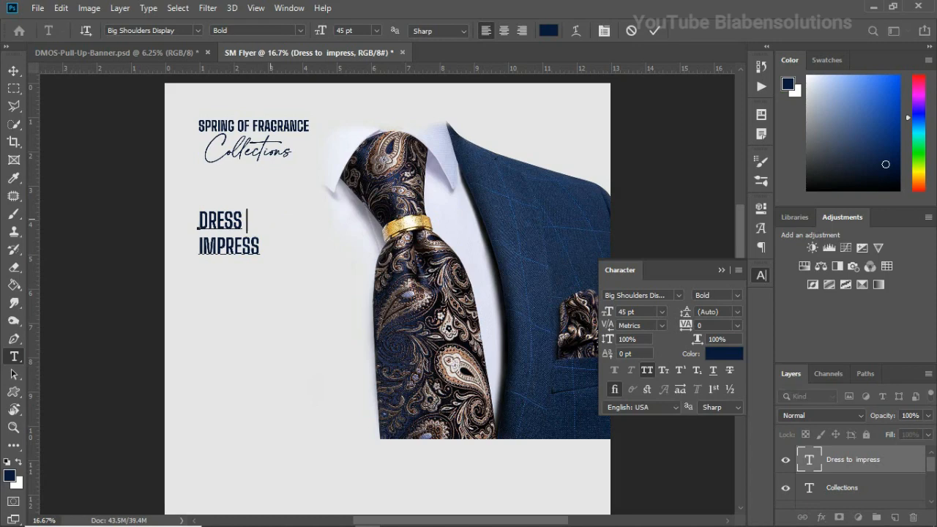
key(BackSpace)
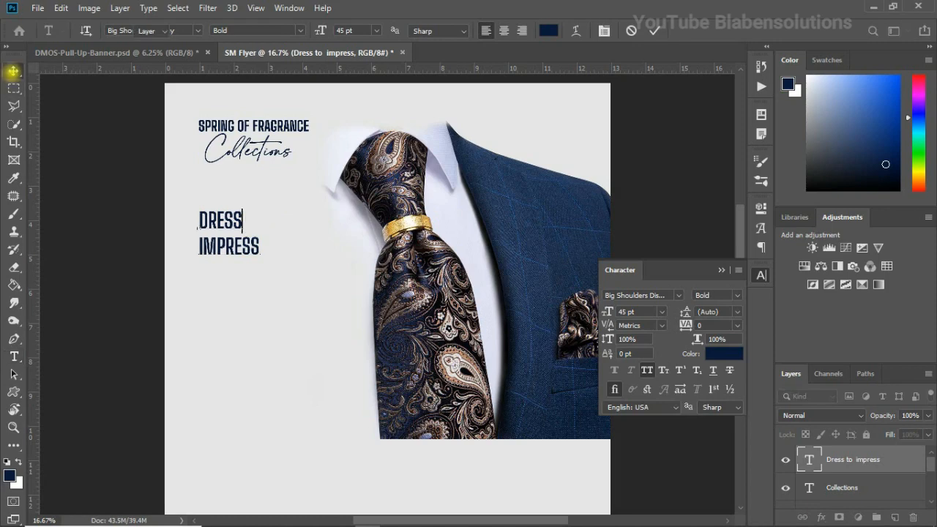
click(14, 71)
- Scale the "DRESS IMPRESS" text up to about 121 pt and position it beside the tie
key(ctrl+t)
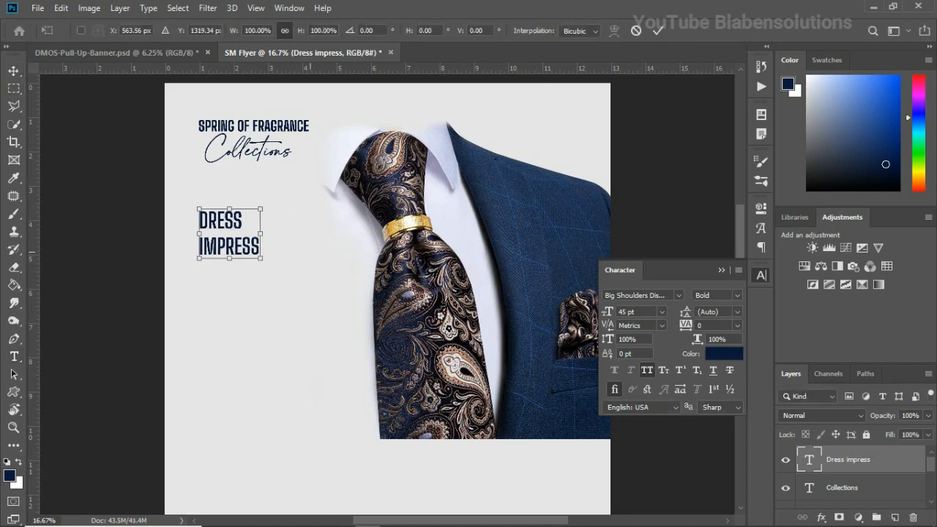
drag(261, 259, 313, 301)
drag(282, 270, 307, 301)
key(Return)
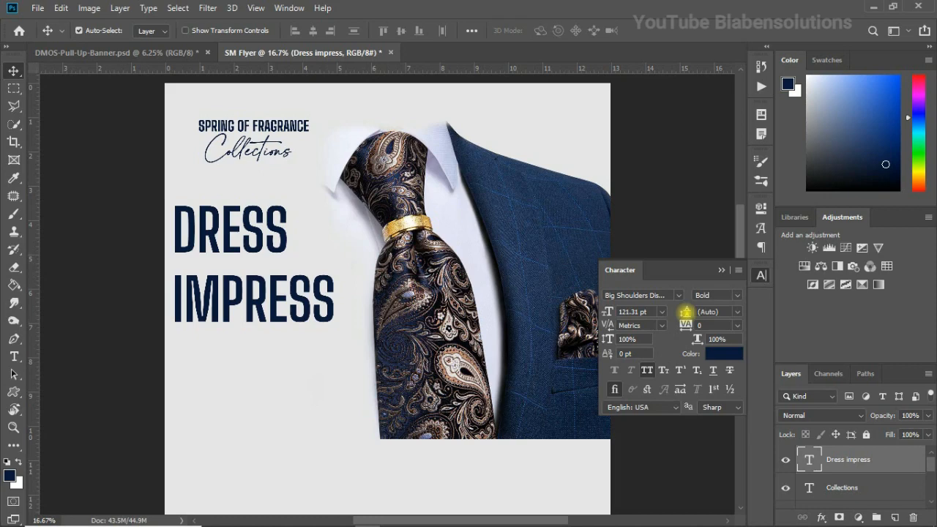
- Tighten the leading between "DRESS" and "IMPRESS" to 110.22 pt
drag(686, 313, 683, 312)
key(Down)
key(Down)
key(Down)
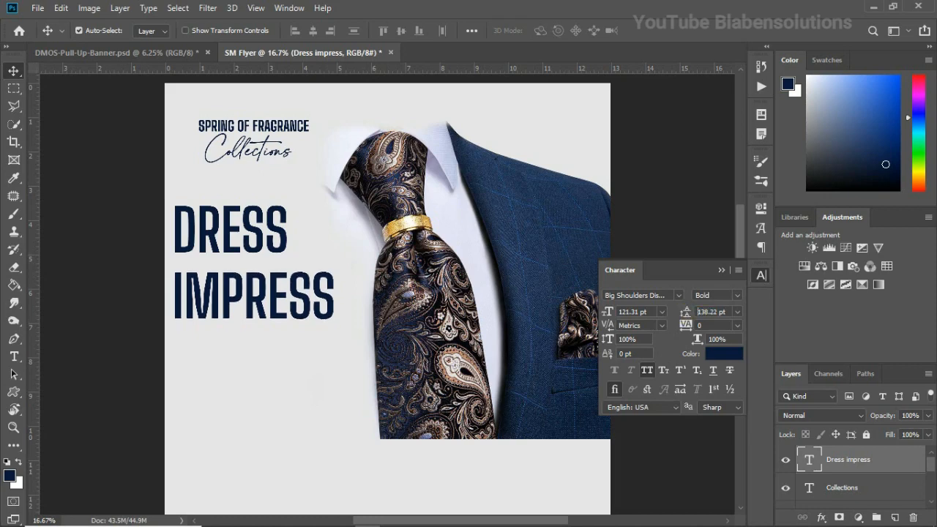
key(Down)
key(Down)
key(Down)
key(Down)
key(Down)
key(Down)
key(Down)
key(Down)
key(Down)
key(Down)
key(Down)
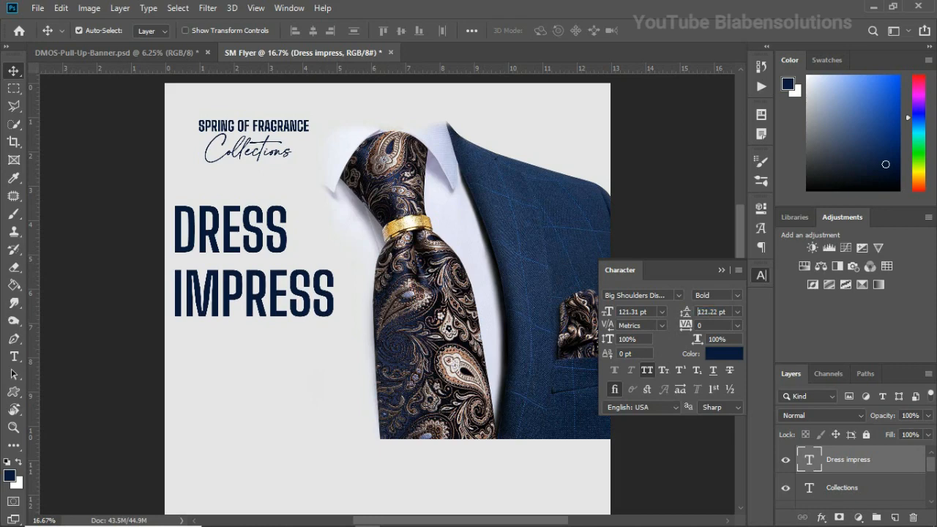
key(Down)
key(Down)
key(Down)
key(Down)
key(Down)
key(Down)
key(Down)
key(Down)
key(Down)
key(Down)
key(Down)
key(Down)
key(Down)
key(Down)
key(Down)
key(Down)
key(Down)
key(Down)
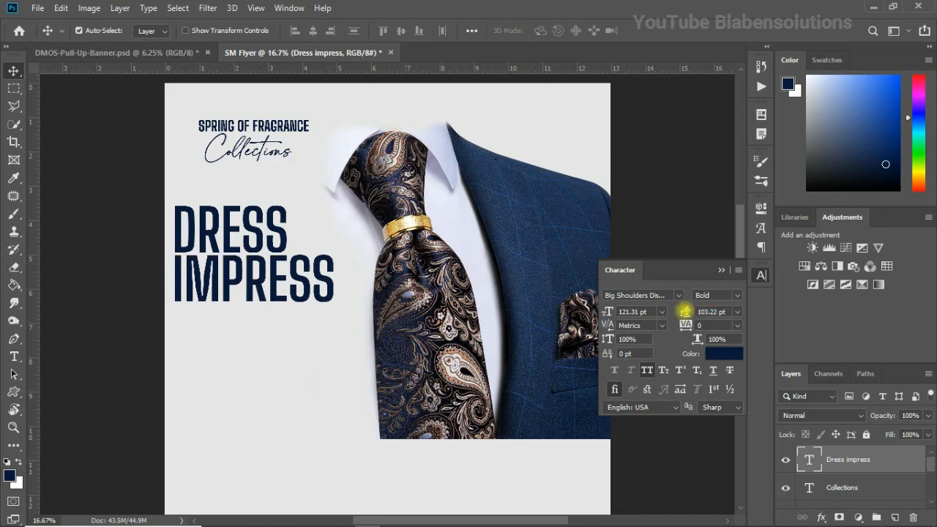
key(Up)
key(Up)
key(Up)
key(Up)
key(Up)
key(Up)
key(Up)
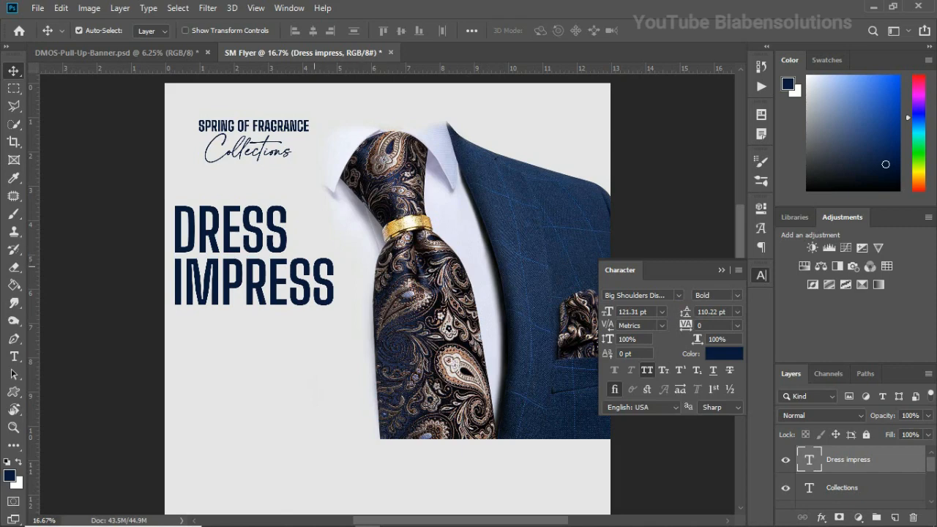
- Enlarge "DRESS IMPRESS" to about 139 pt and shift it slightly down so it fills the space beside the tie
drag(320, 269, 324, 273)
key(ctrl+t)
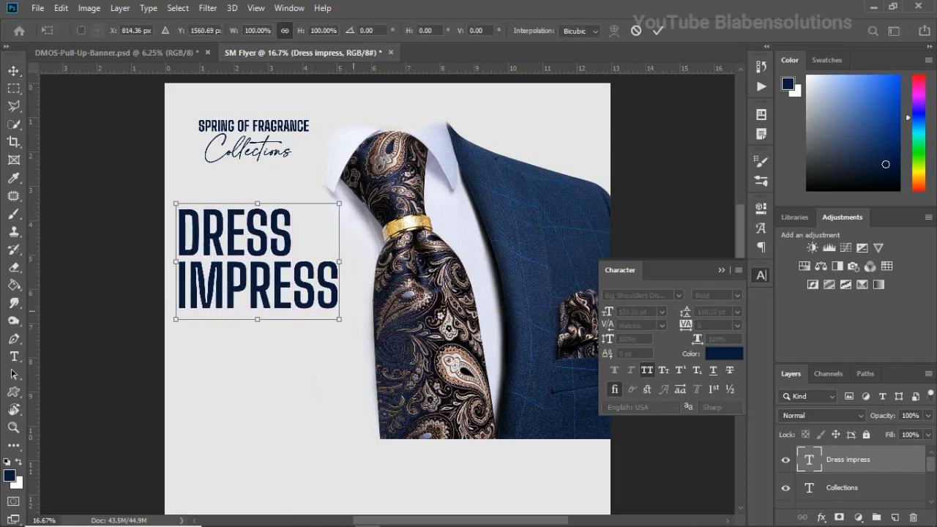
drag(339, 319, 352, 328)
key(Return)
drag(335, 294, 338, 316)
drag(357, 278, 364, 281)
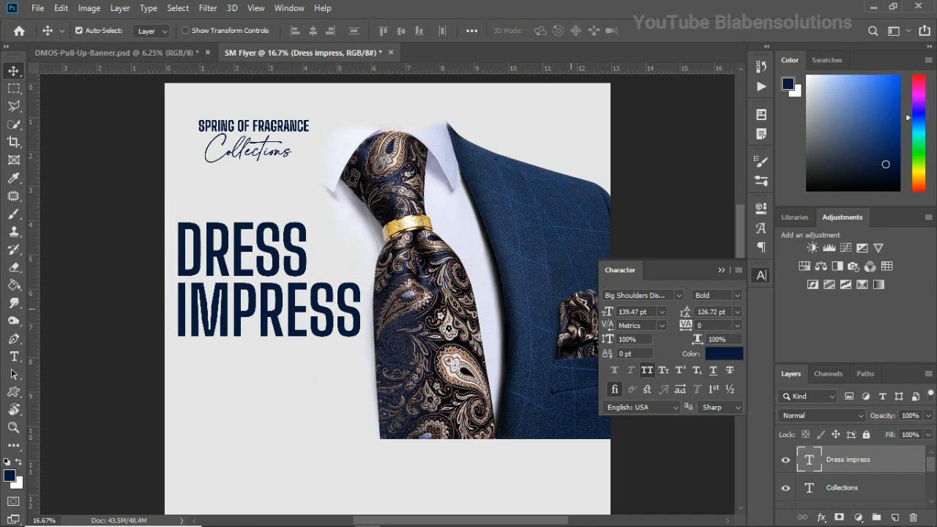
click(721, 270)
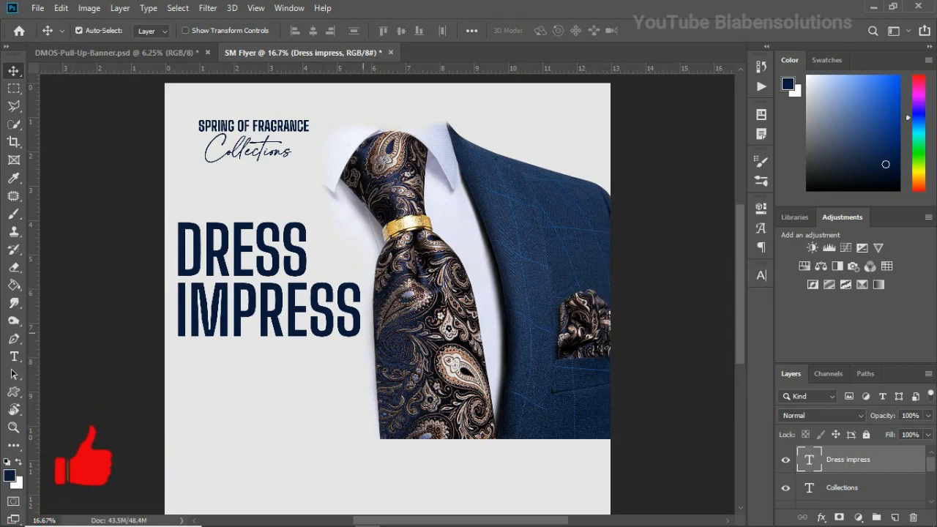
- Add a separate "TO" text layer below "IMPRESS"
click(14, 356)
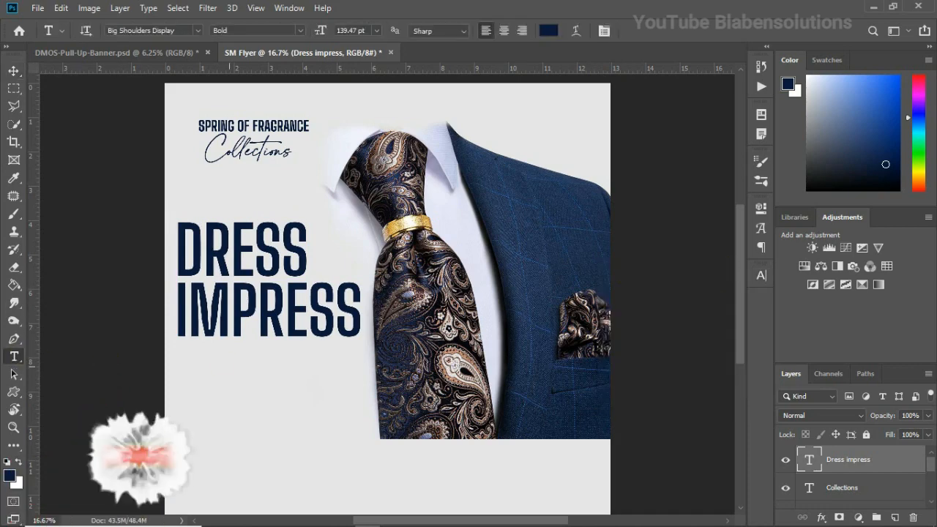
click(236, 385)
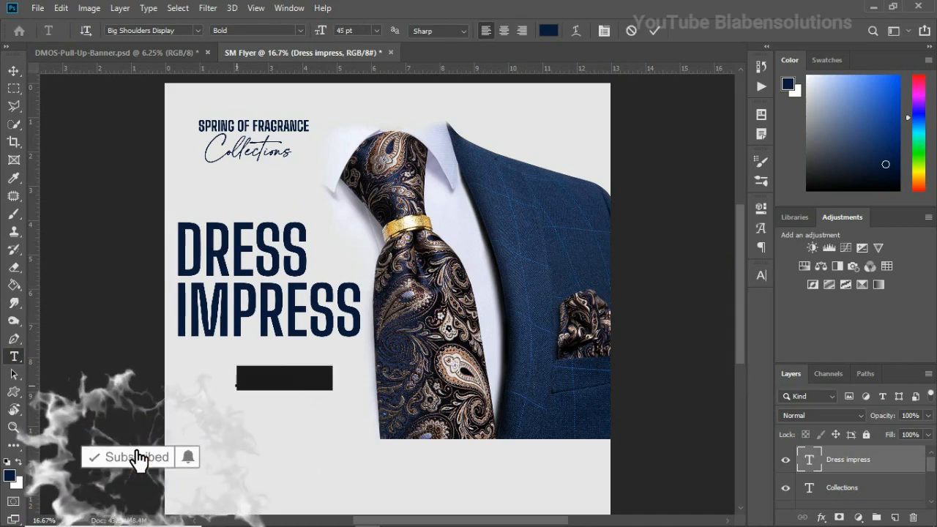
text(TO)
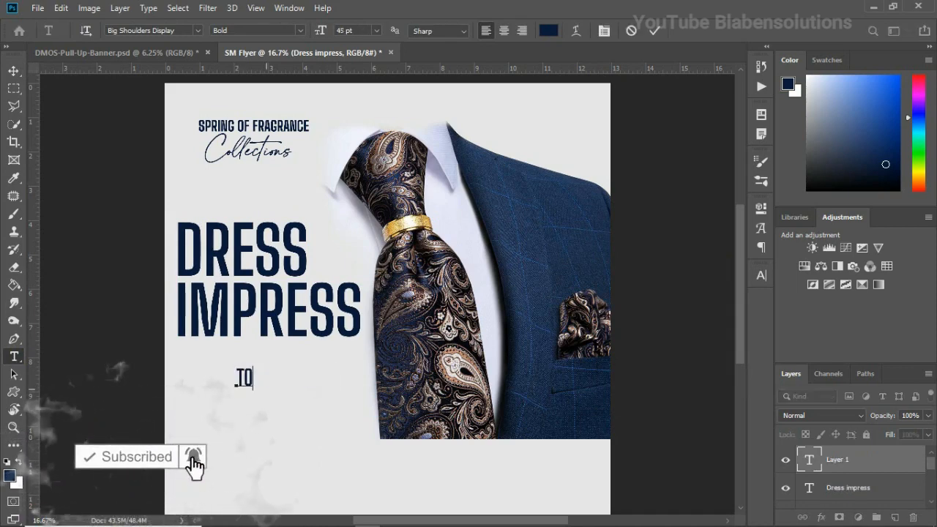
click(14, 71)
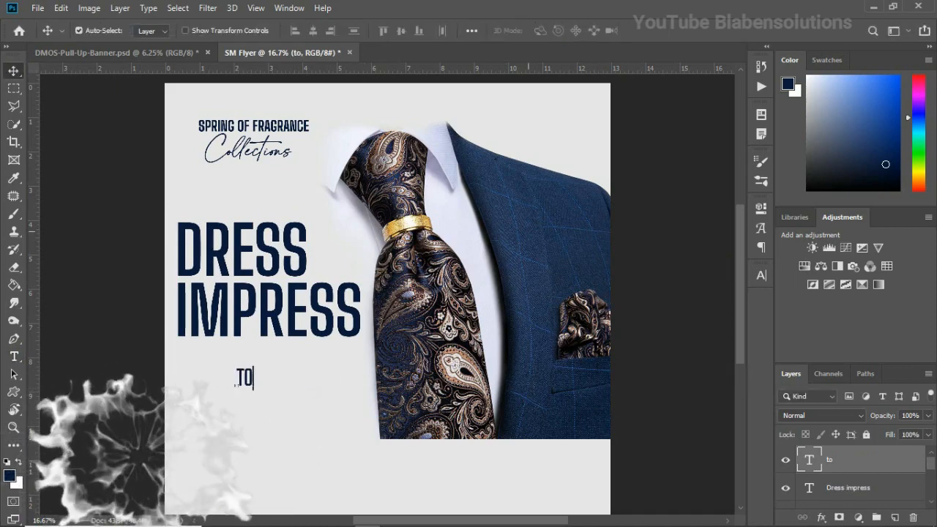
- Set the font weight of "TO" to Black
click(761, 276)
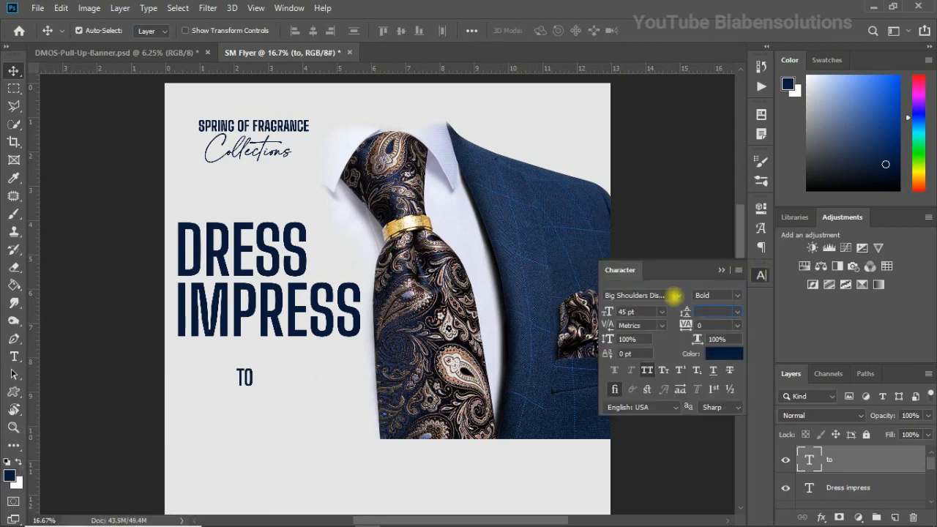
click(672, 295)
click(679, 295)
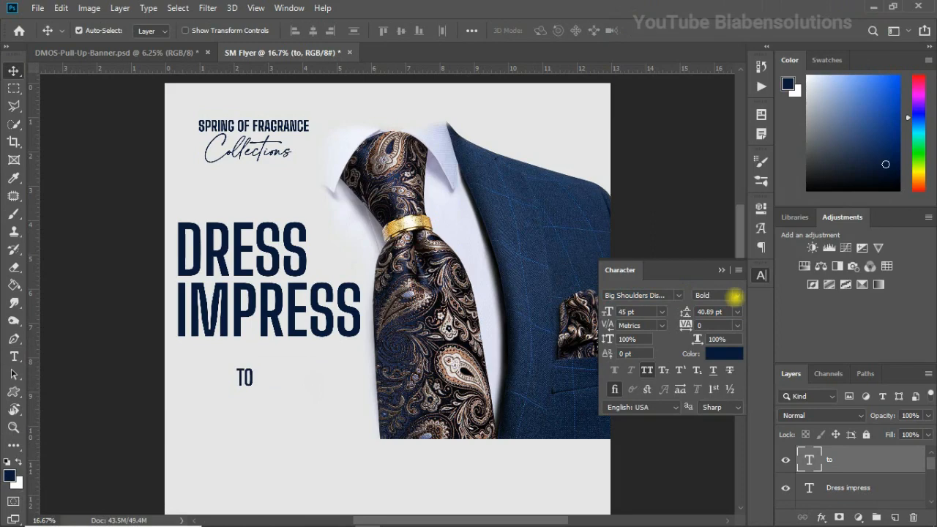
click(733, 296)
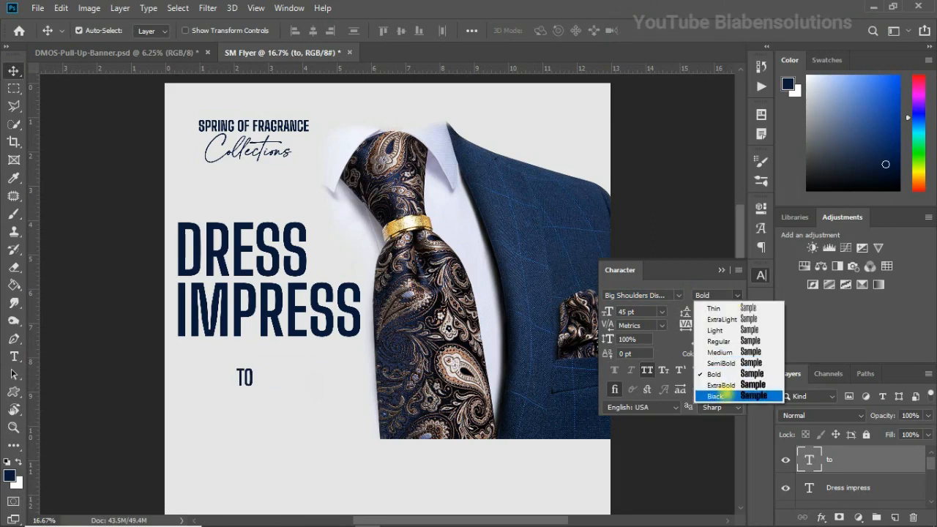
click(716, 396)
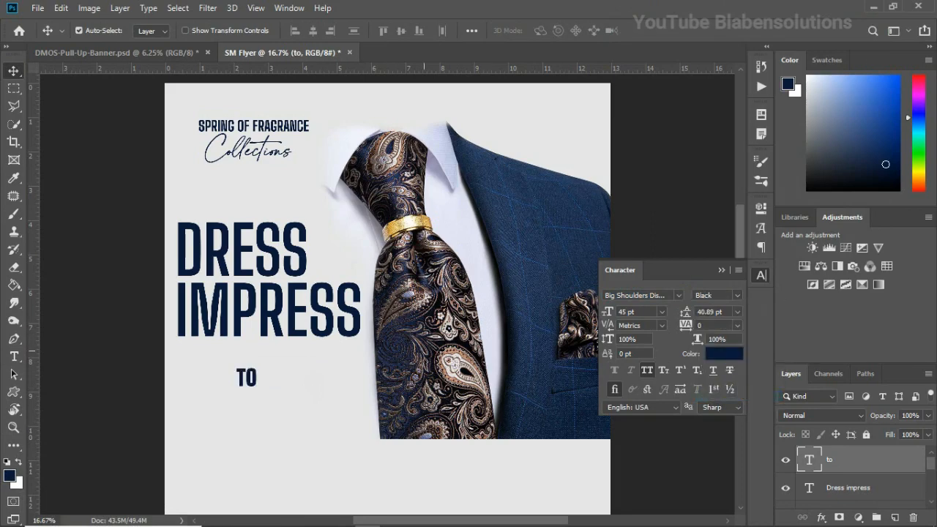
- Set the colour of the "TO" text to bright red, ff0042
click(723, 354)
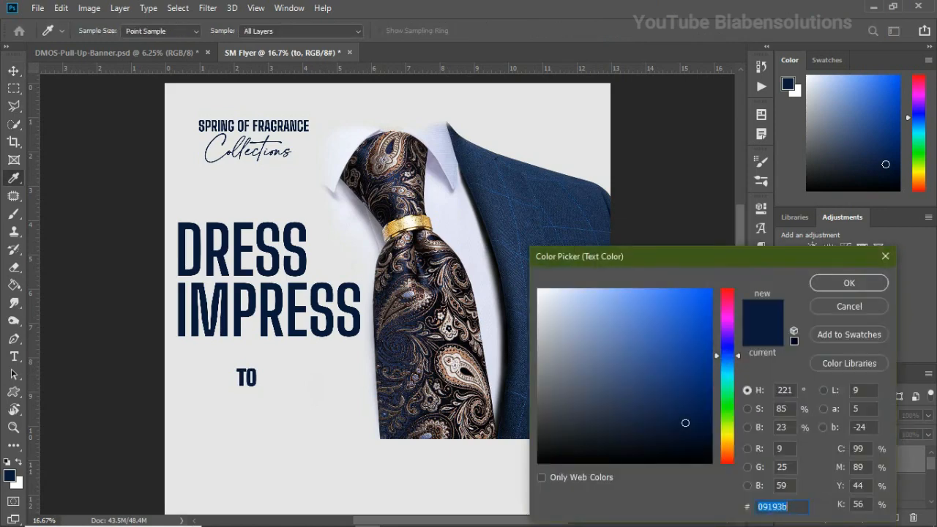
click(725, 296)
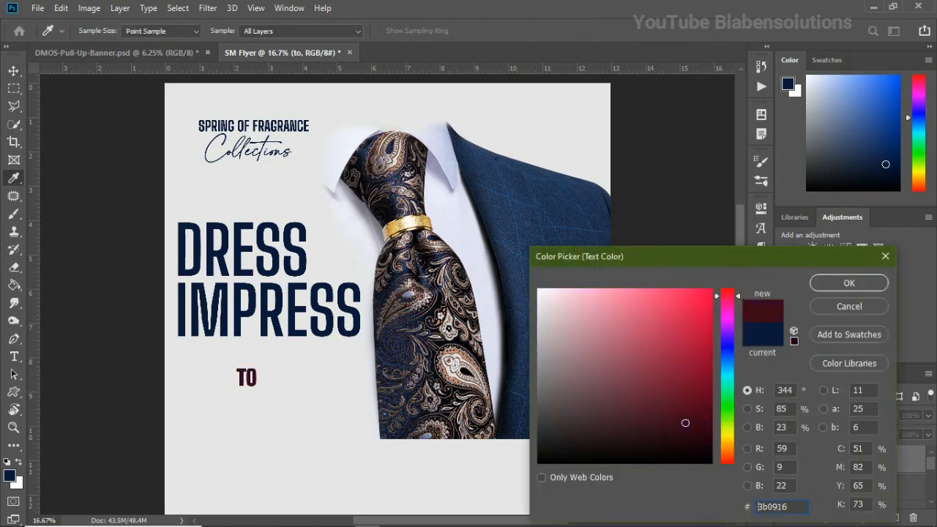
drag(705, 298, 712, 289)
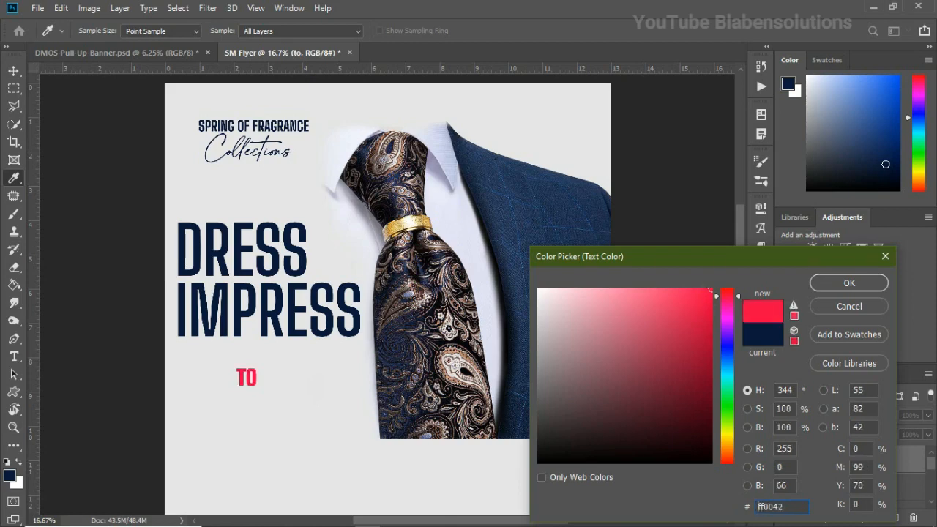
click(848, 282)
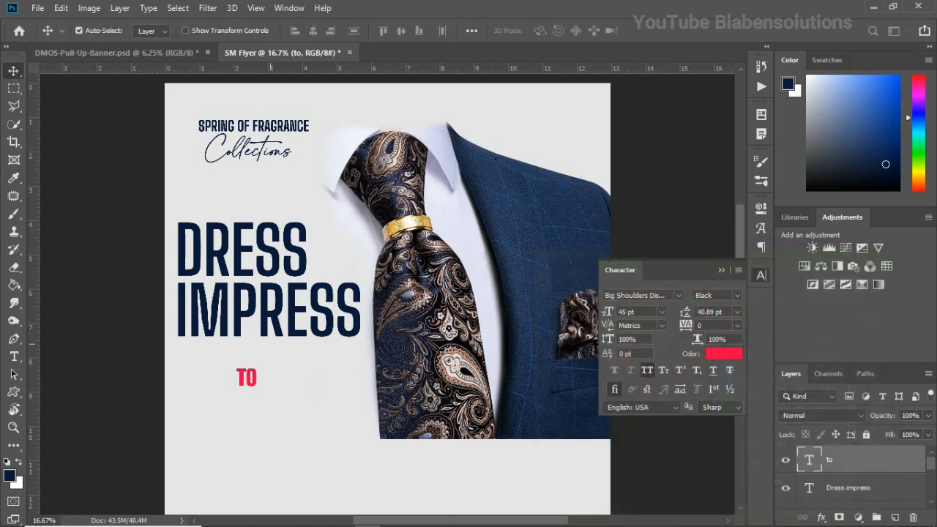
- Move "TO" beside the end of "DRESS", just above "IMPRESS", and nudge it slightly to the right
drag(249, 377, 322, 265)
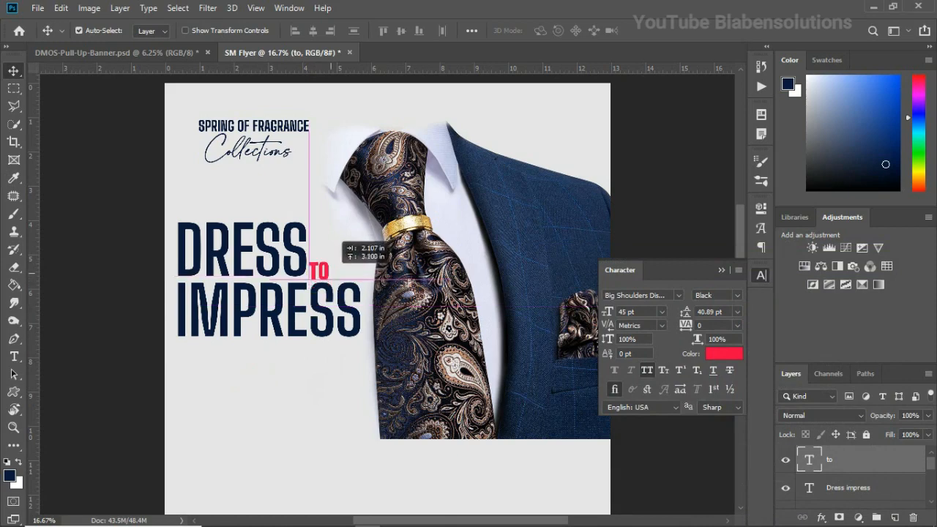
key(shift+Right)
key(shift+Right)
key(shift+Right)
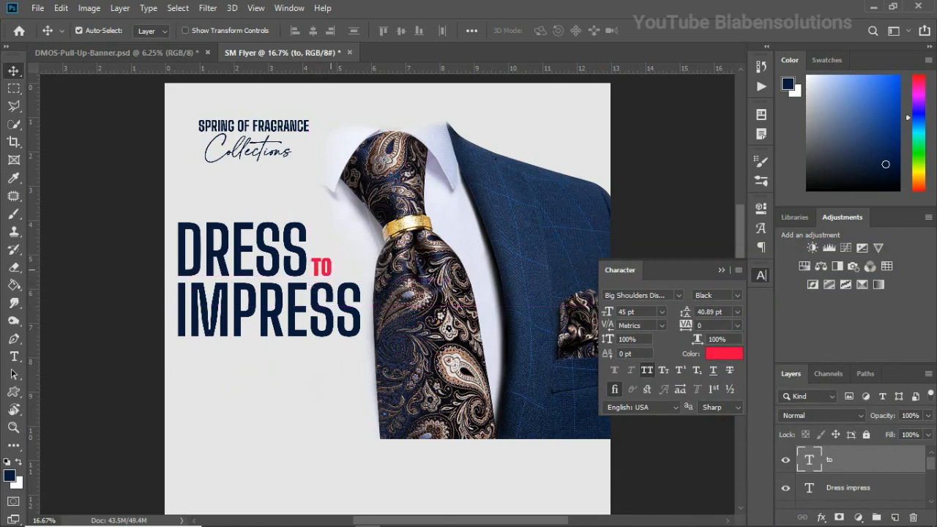
click(721, 270)
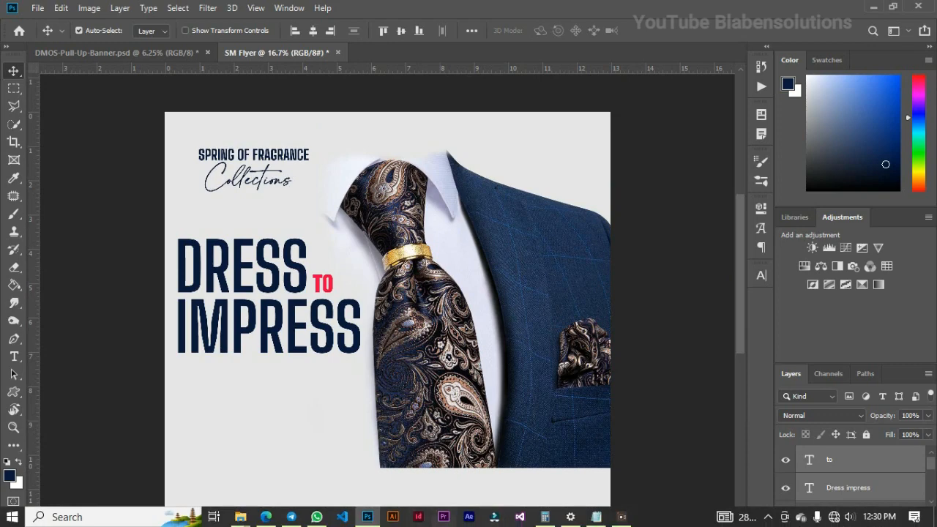
- Copy "Men's Ties at Unbeatable Prices!" from Notepad into a new text layer and style it Montserrat Medium Italic without all caps or faux bold
click(596, 517)
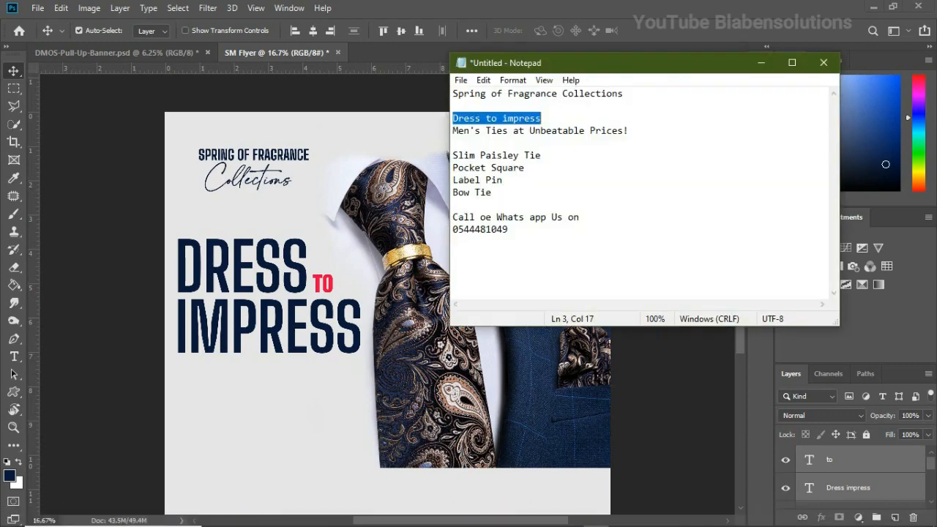
drag(453, 130, 628, 130)
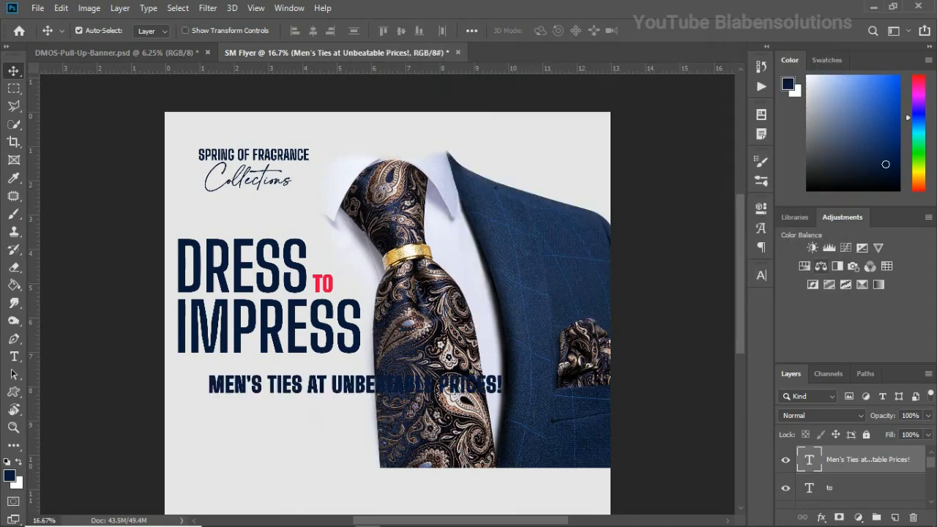
click(761, 275)
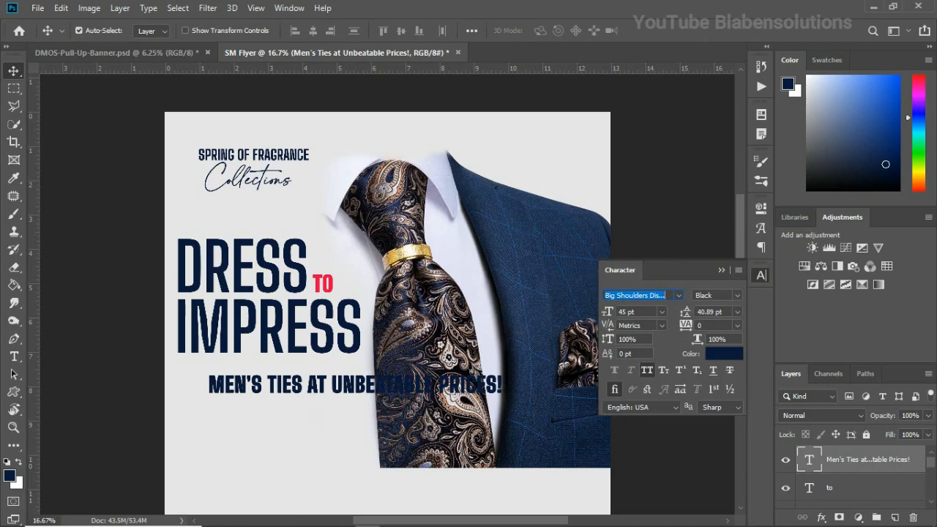
click(678, 295)
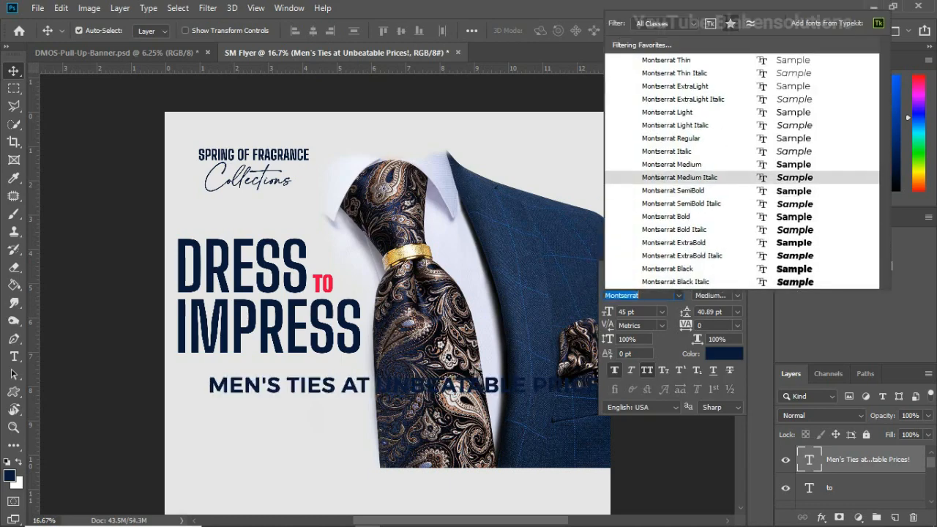
click(683, 178)
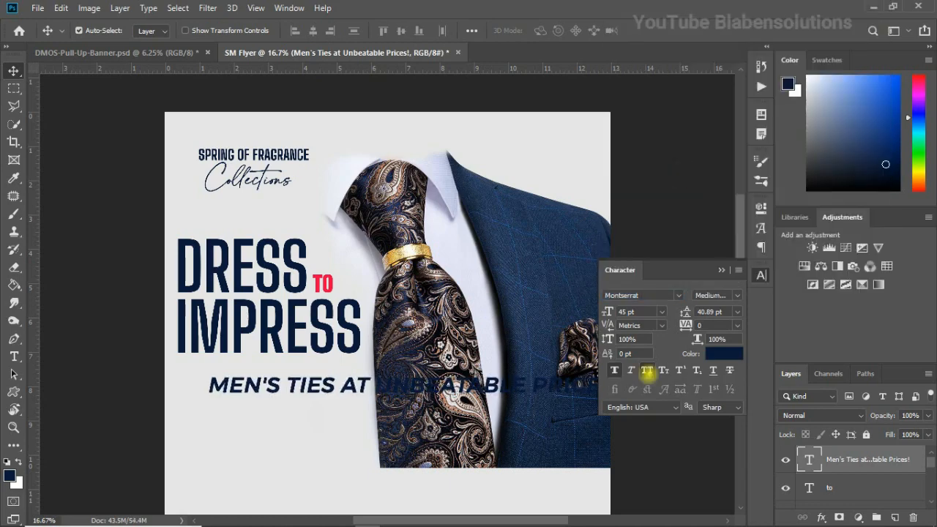
click(647, 370)
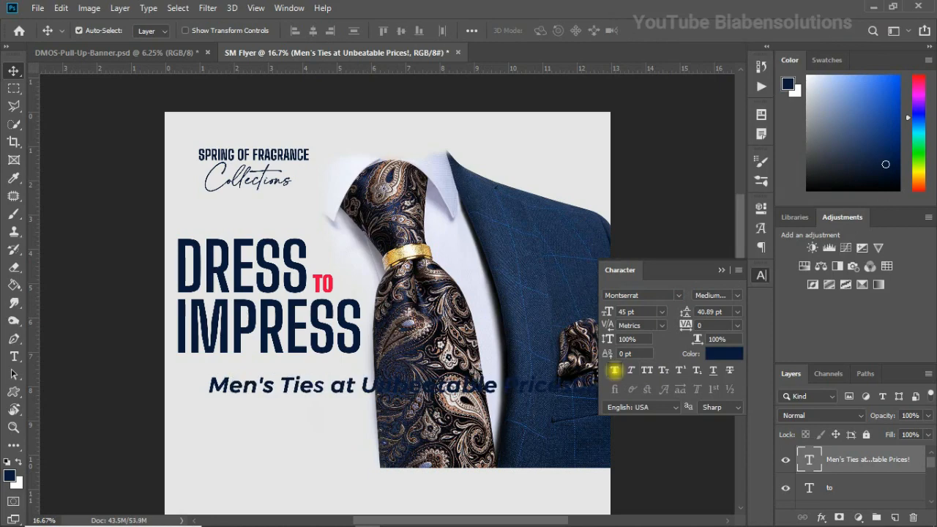
click(614, 371)
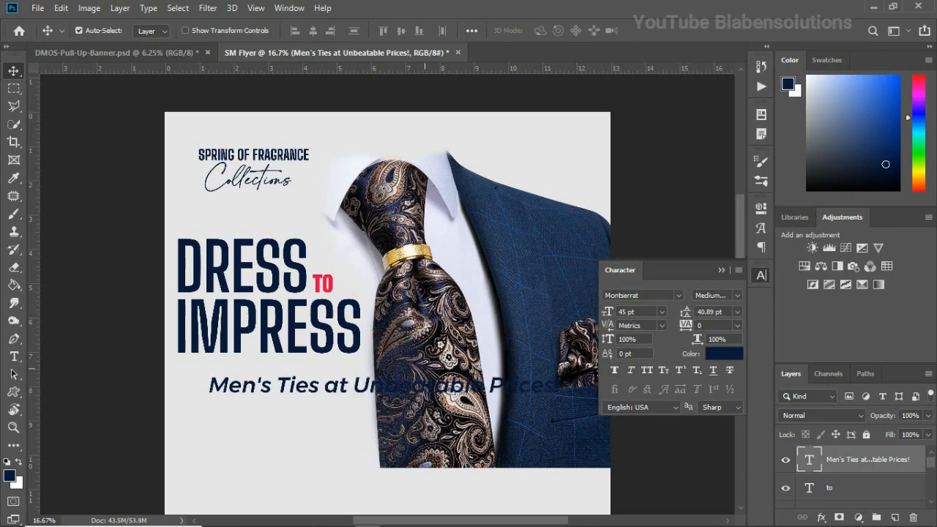
- Shift the tagline left and break it into two lines after "at"
drag(340, 386, 318, 386)
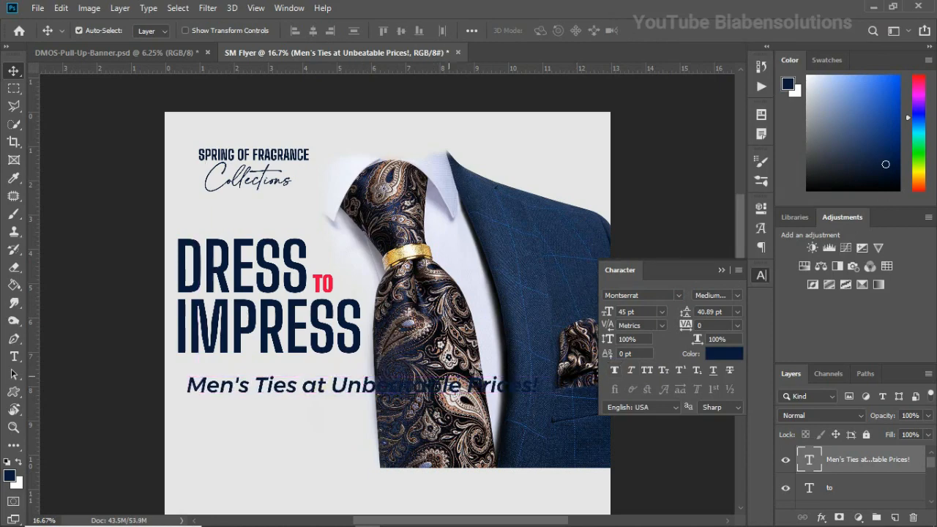
click(12, 366)
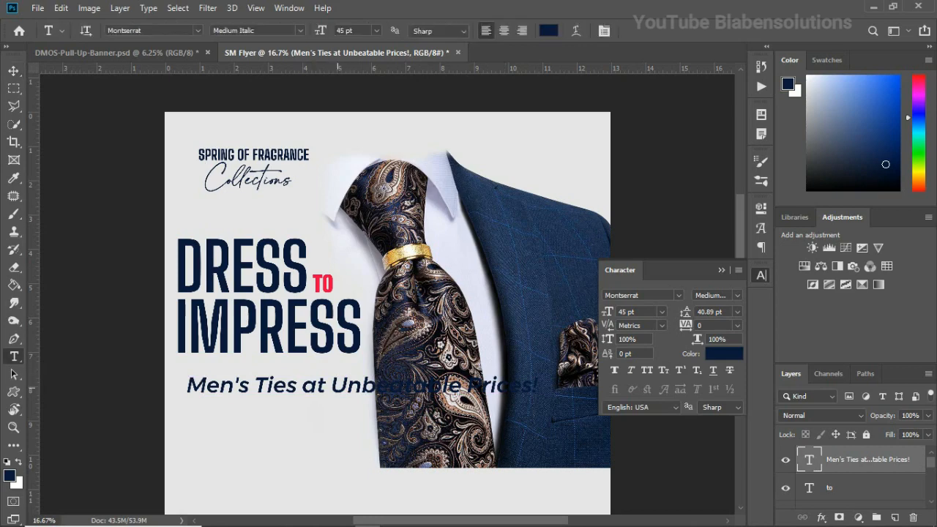
click(331, 386)
key(Return)
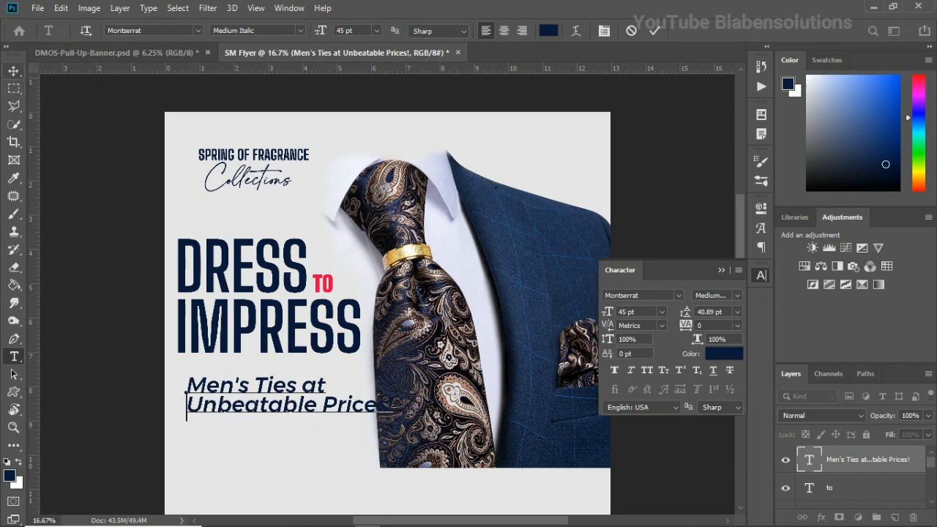
- Scale the two-line tagline to about 68% and move it directly beneath "IMPRESS"
click(13, 70)
key(ctrl+t)
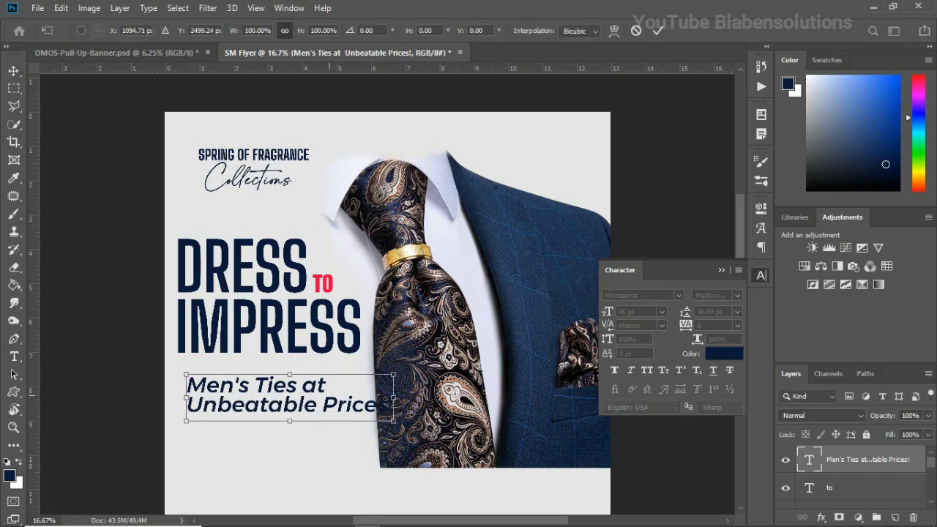
drag(393, 374, 361, 381)
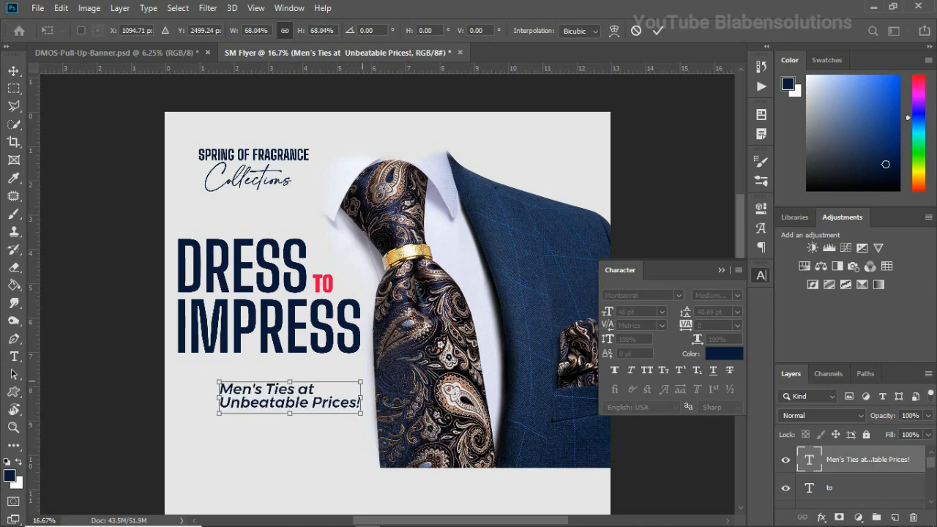
drag(315, 402, 289, 366)
key(Return)
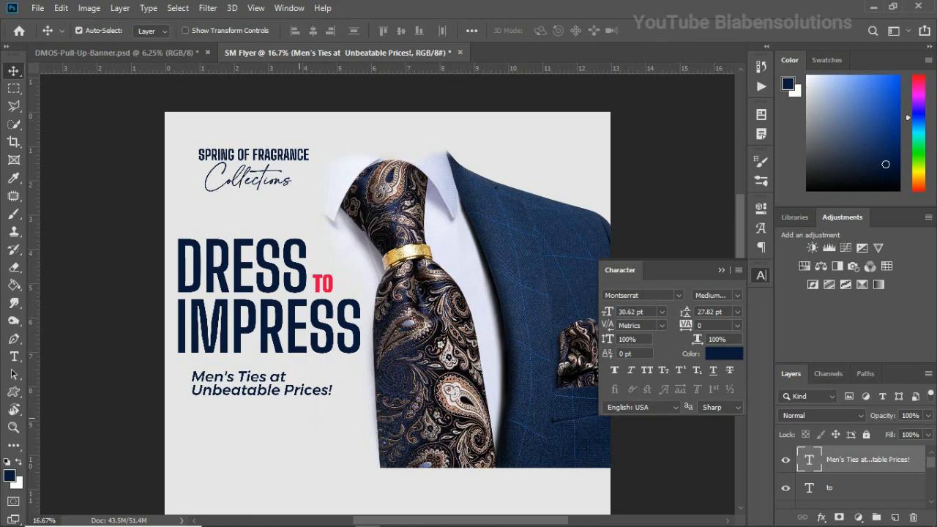
- Make "TIES" red, bold and all caps, and enlarge the tagline to about 37.52 pt, aligned with the headline's left edge
key(t)
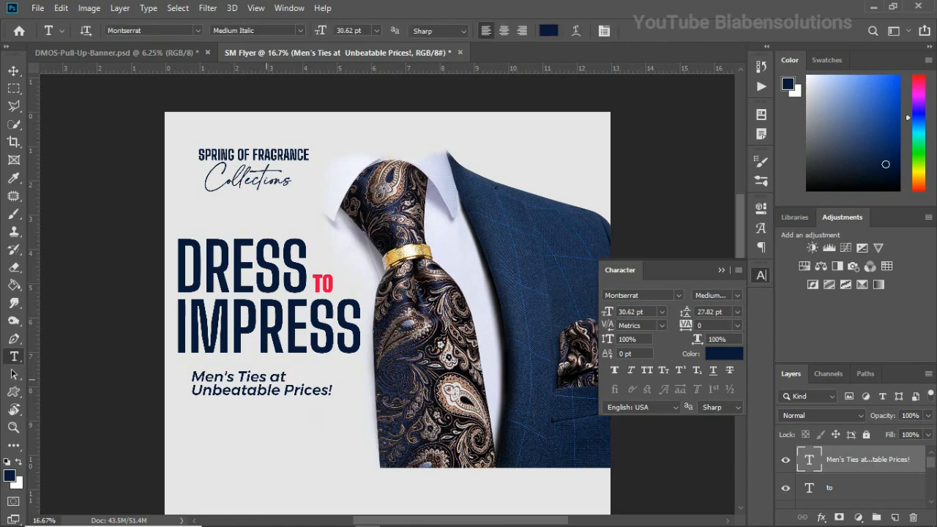
drag(268, 378, 238, 379)
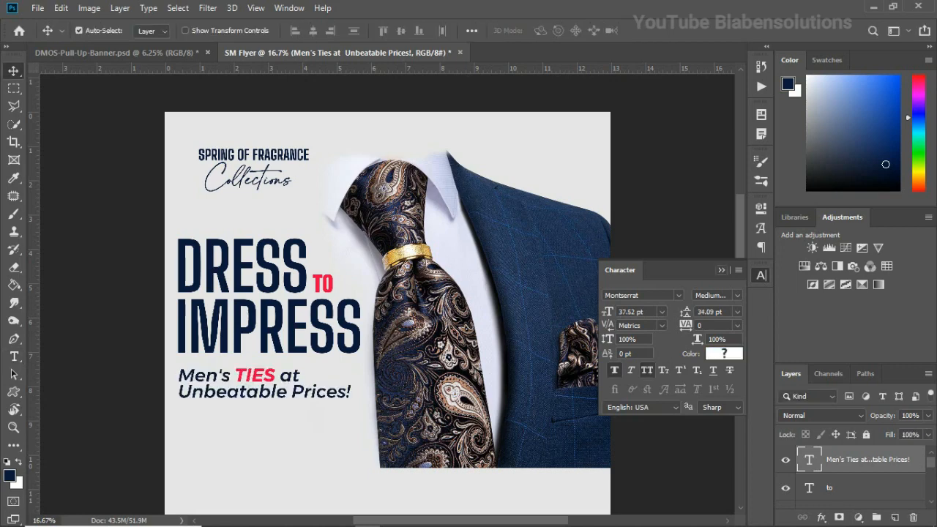
click(721, 270)
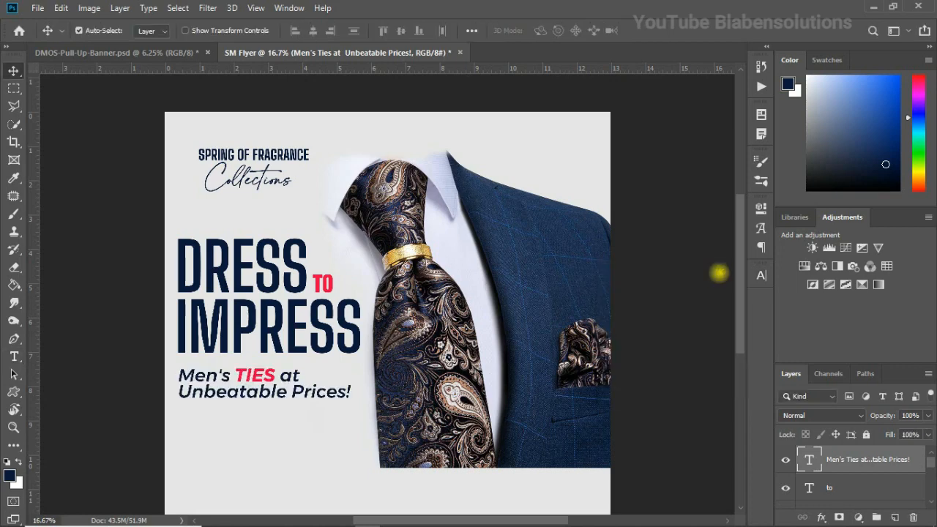
- Place Coat.png from the Social Media folder into the flyer, scaled down and positioned below the tagline
drag(742, 239, 741, 293)
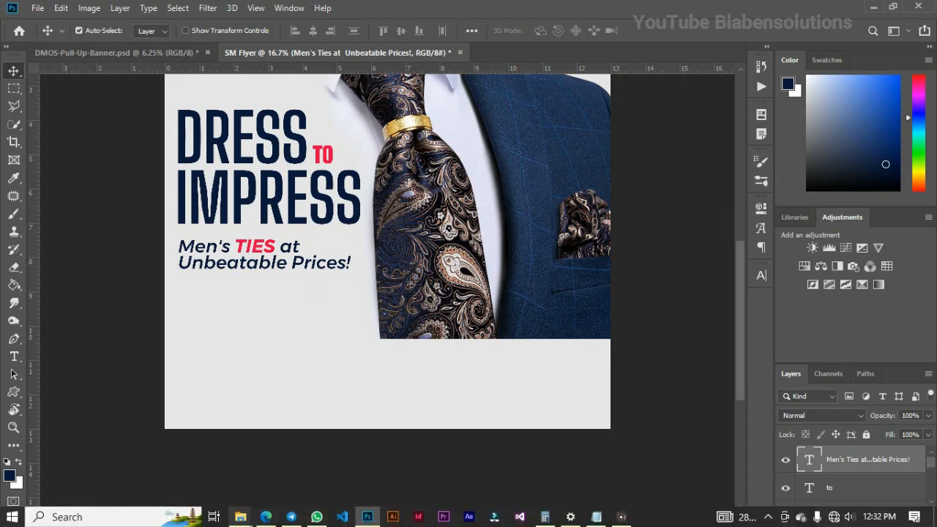
mouse_move(240, 517)
click(301, 476)
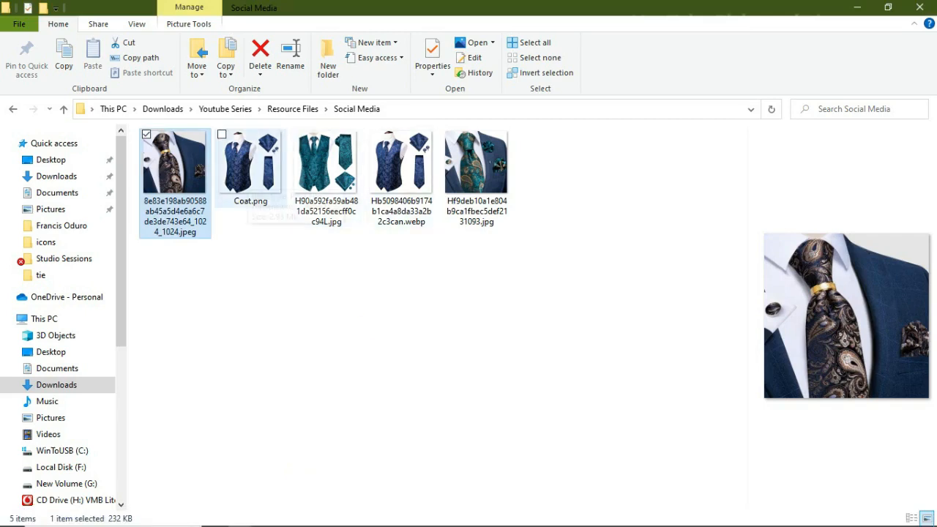
drag(249, 176, 427, 264)
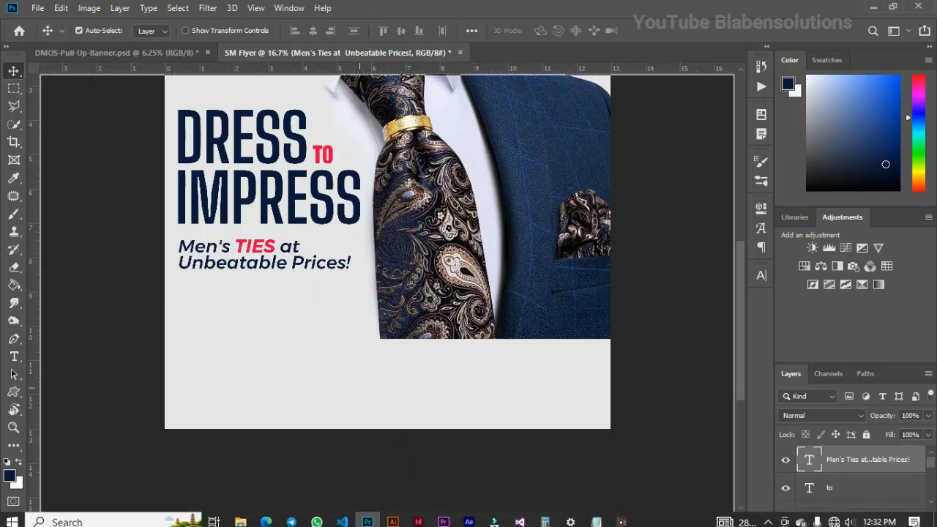
drag(345, 245, 256, 318)
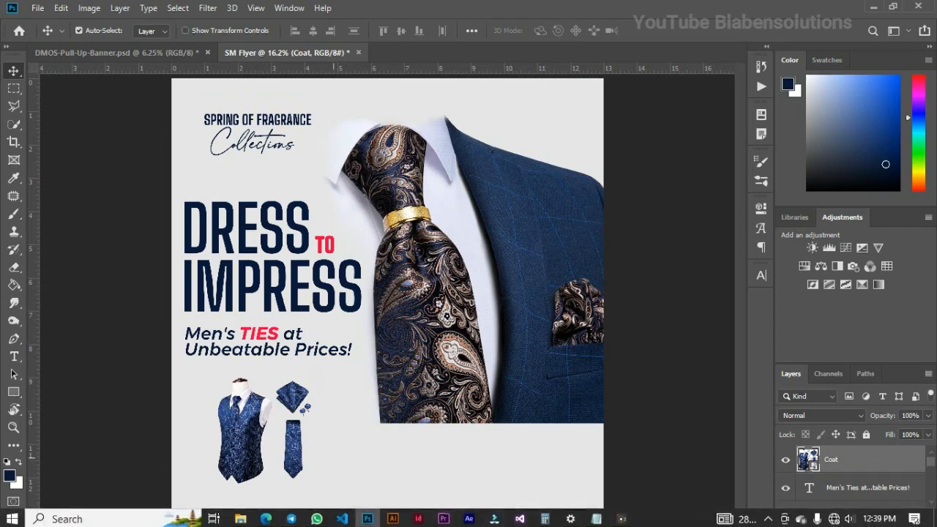
drag(238, 432, 232, 425)
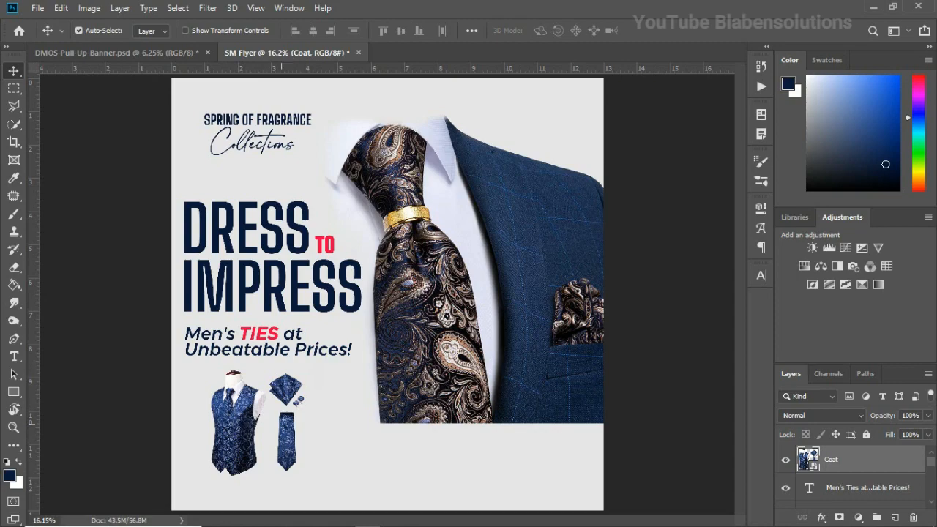
- Outline the pocket square, cufflinks and tie with the Polygonal Lasso and mask the Coat layer to that selection
key(ctrl+plus)
key(ctrl+plus)
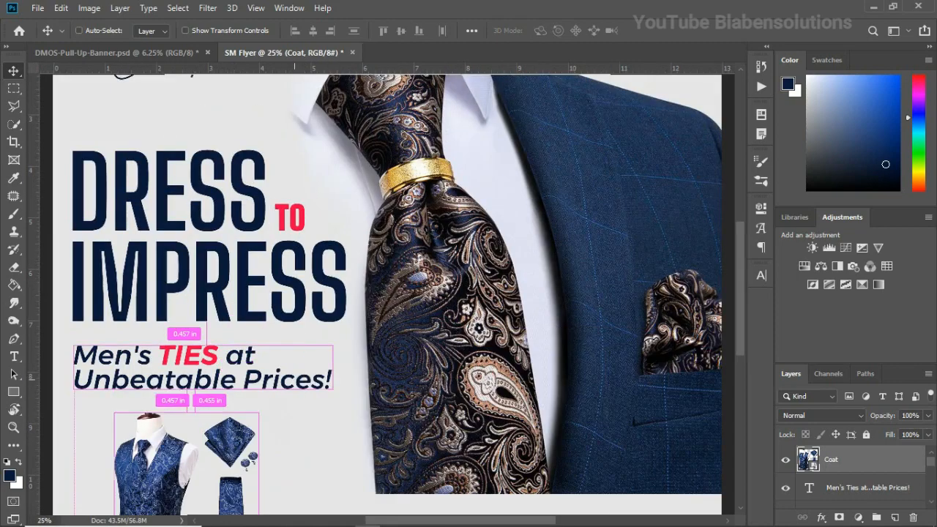
drag(296, 377, 403, 240)
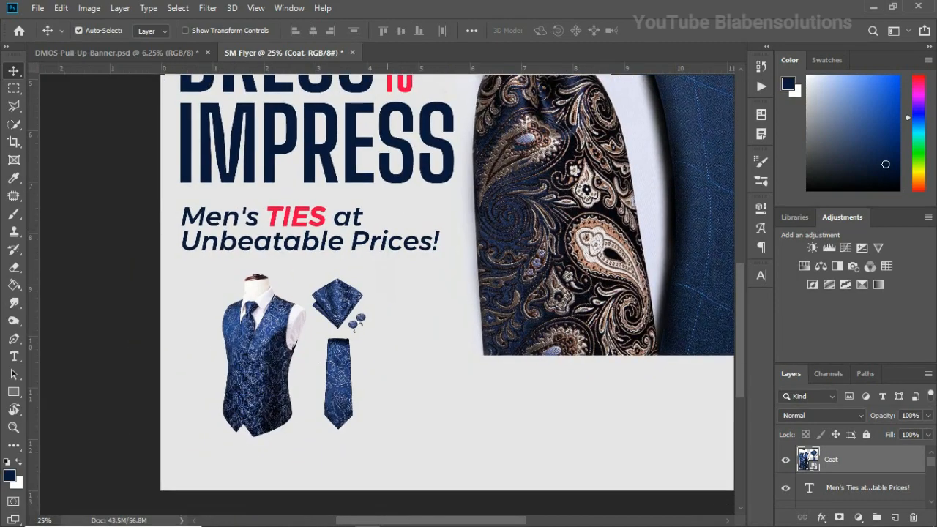
click(14, 106)
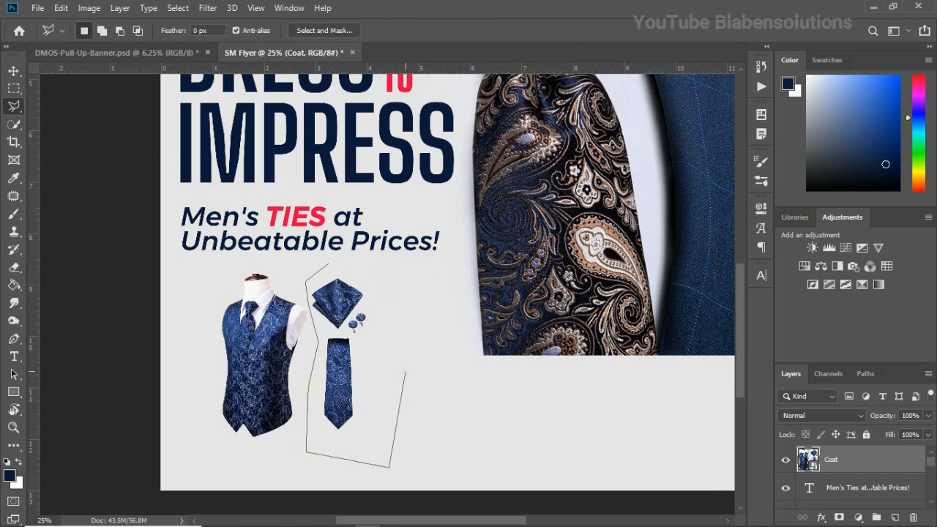
click(406, 244)
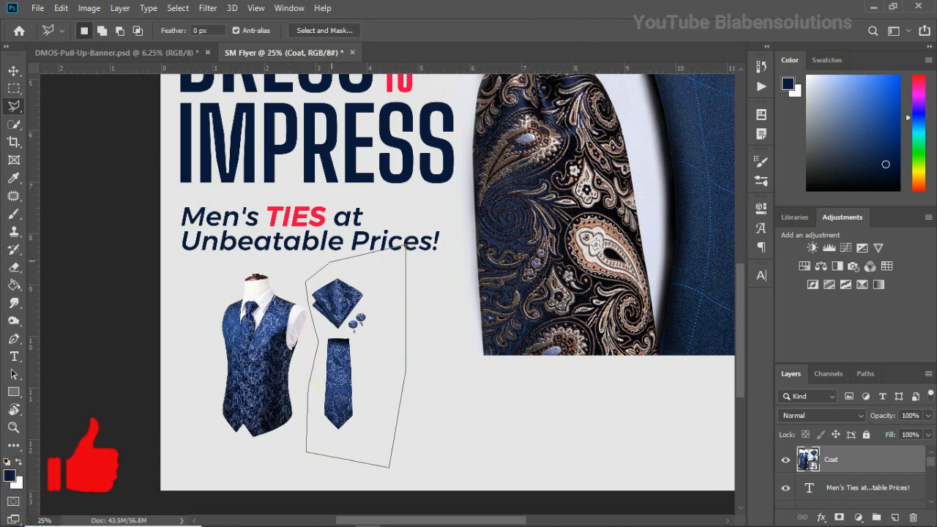
click(331, 258)
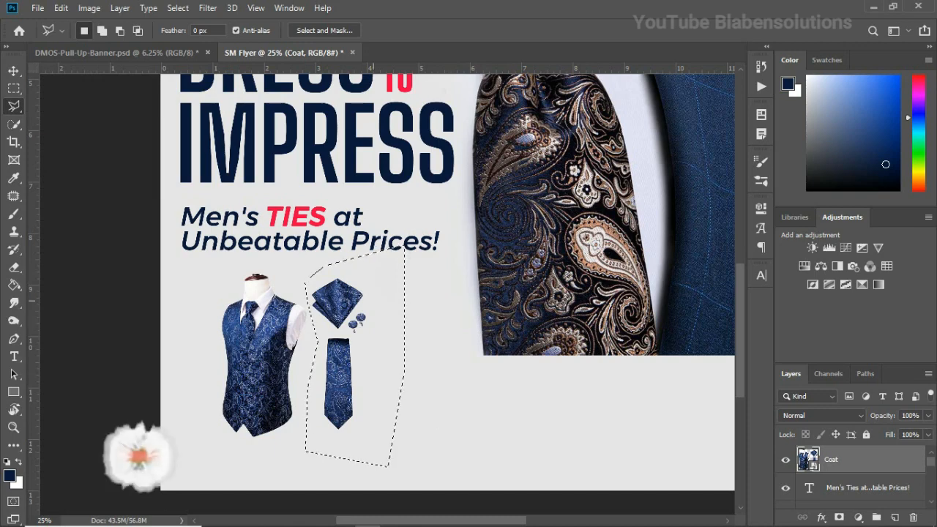
click(305, 282)
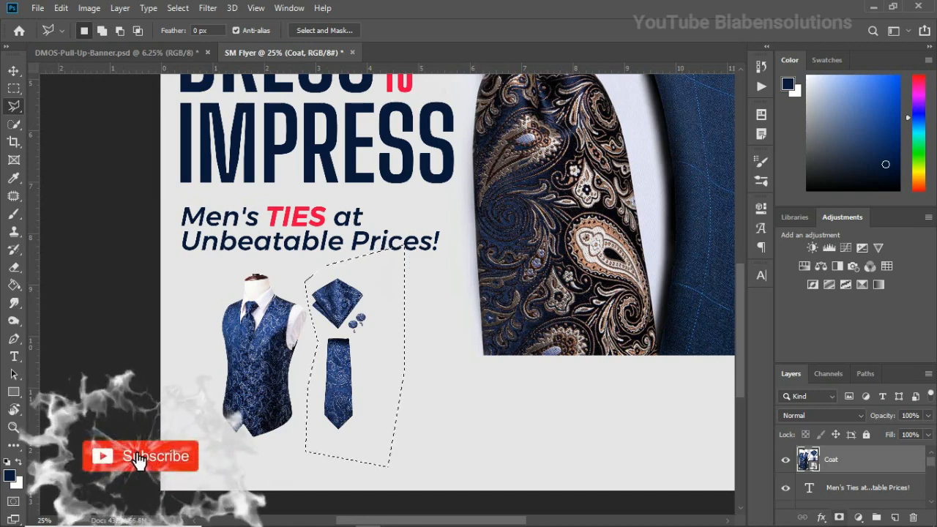
click(840, 517)
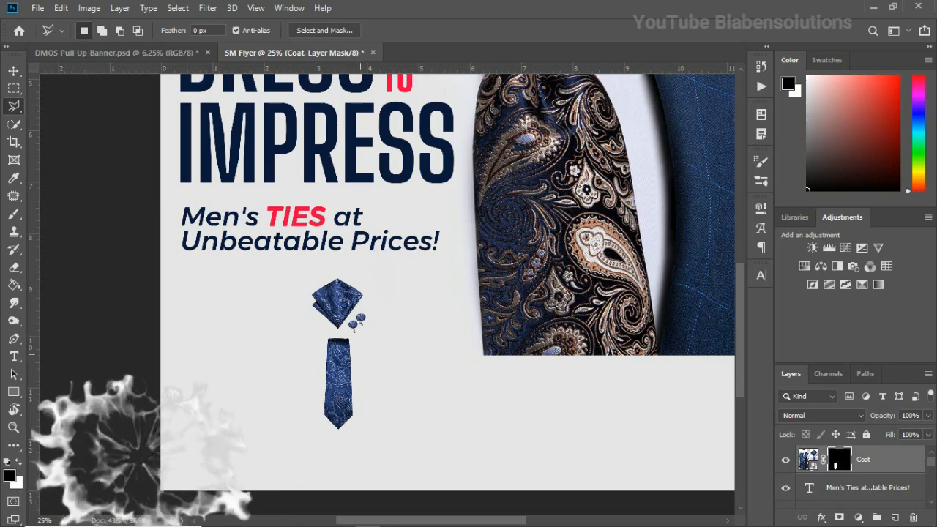
- Invert the Coat layer's mask to reveal the vest, shift the vest left beneath the tagline, and move the suit-and-tie photo slightly down
key(ctrl+i)
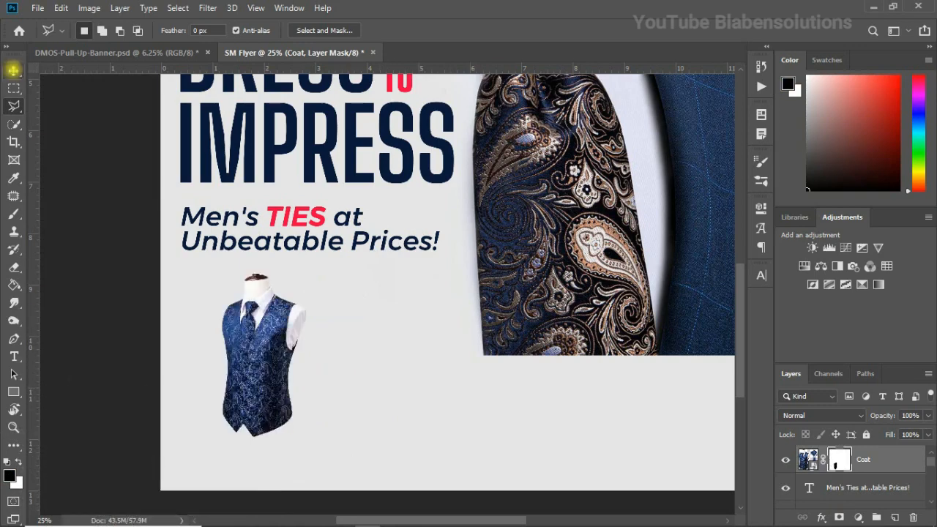
key(v)
drag(261, 317, 245, 316)
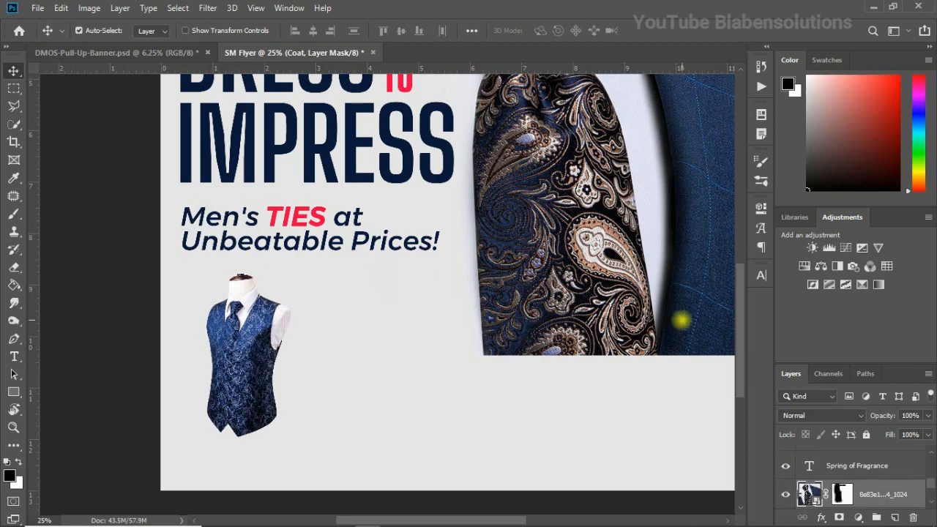
drag(680, 320, 714, 241)
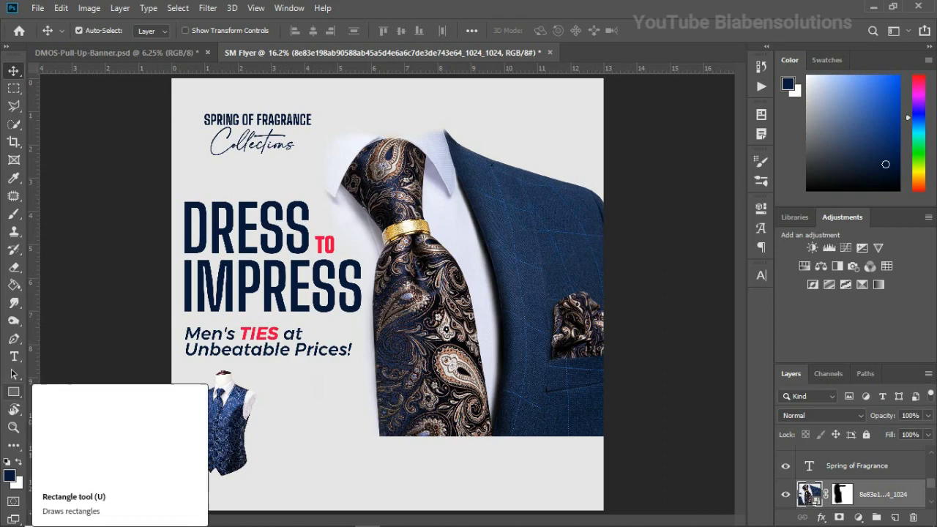
- Draw a rectangle about 4409 × 1109 px across the flyer's lower part, above the photo layer, and fill it with navy
click(13, 392)
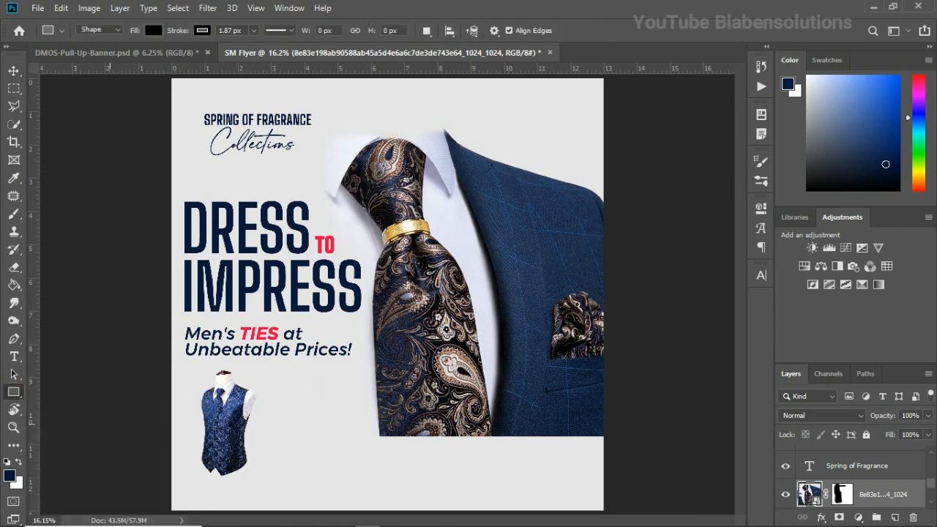
drag(146, 403, 635, 514)
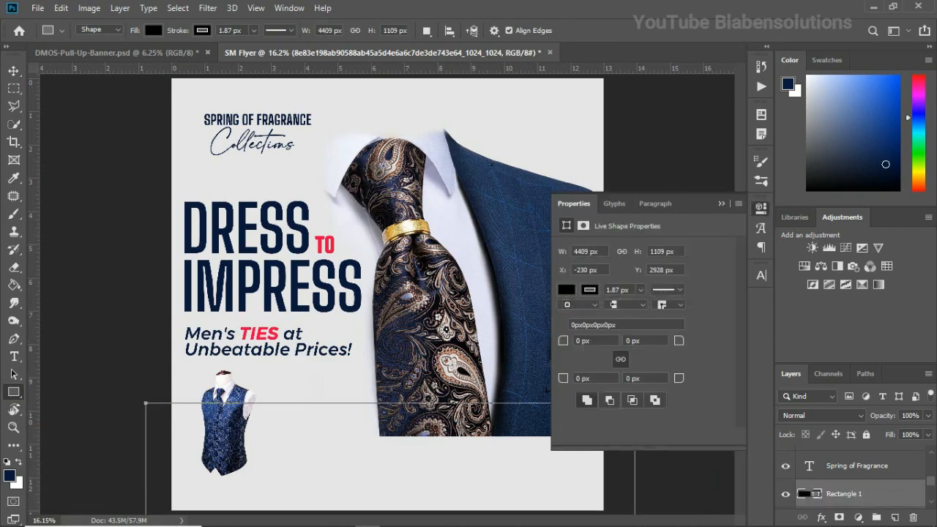
click(566, 289)
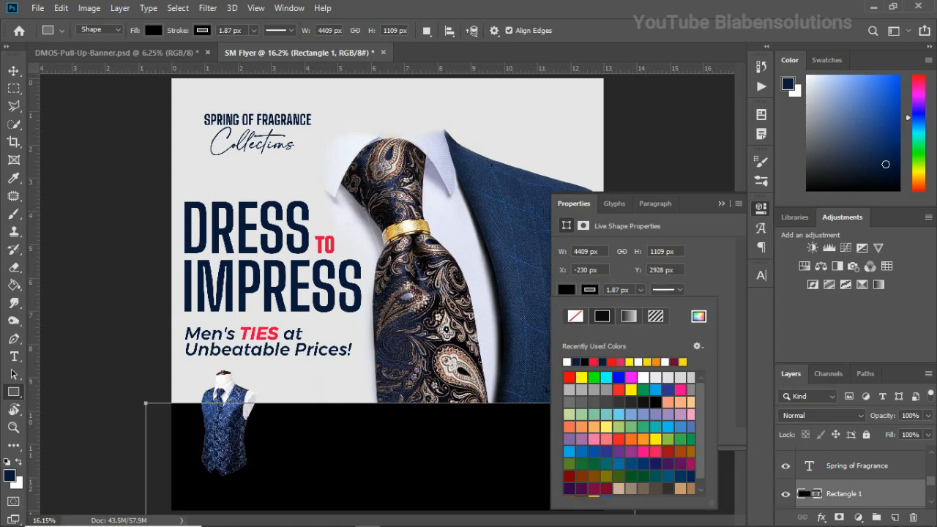
click(575, 362)
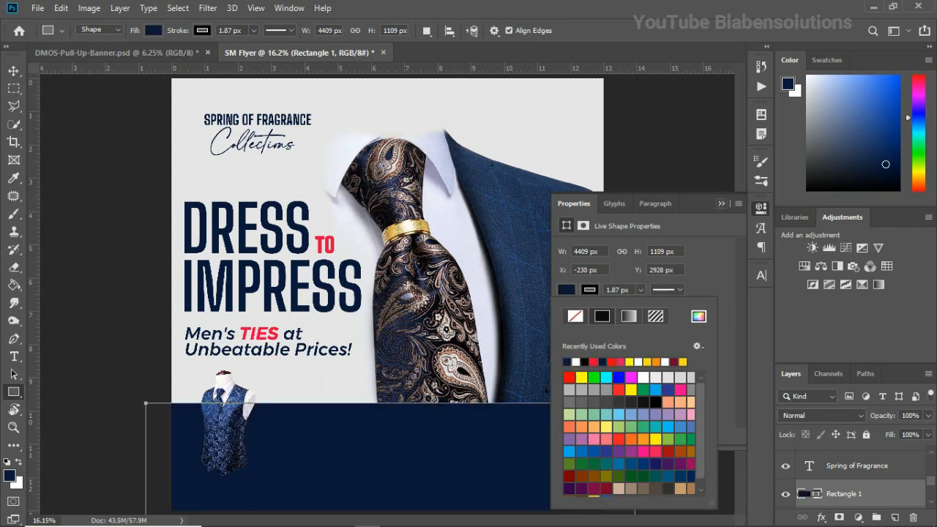
click(721, 204)
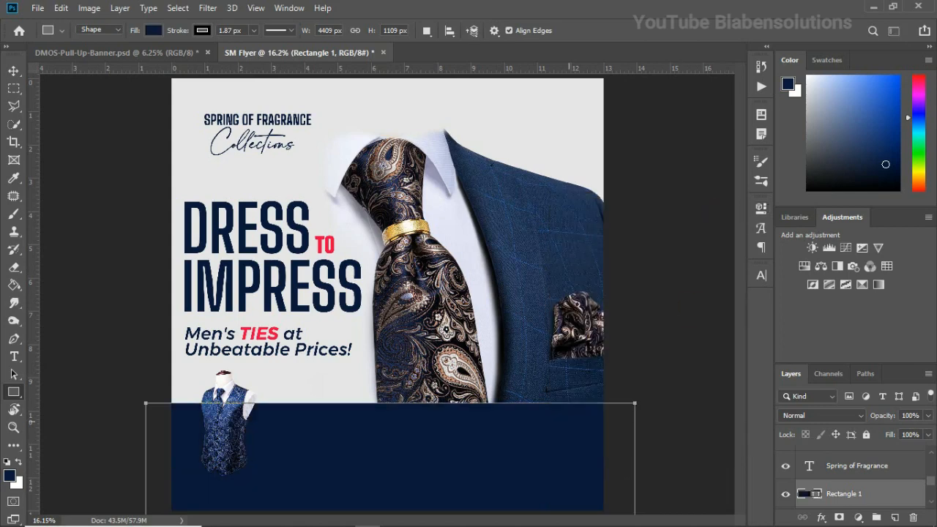
- Move the navy rectangle down until its upper edge meets the bottom edge of the suit-and-tie photo
key(v)
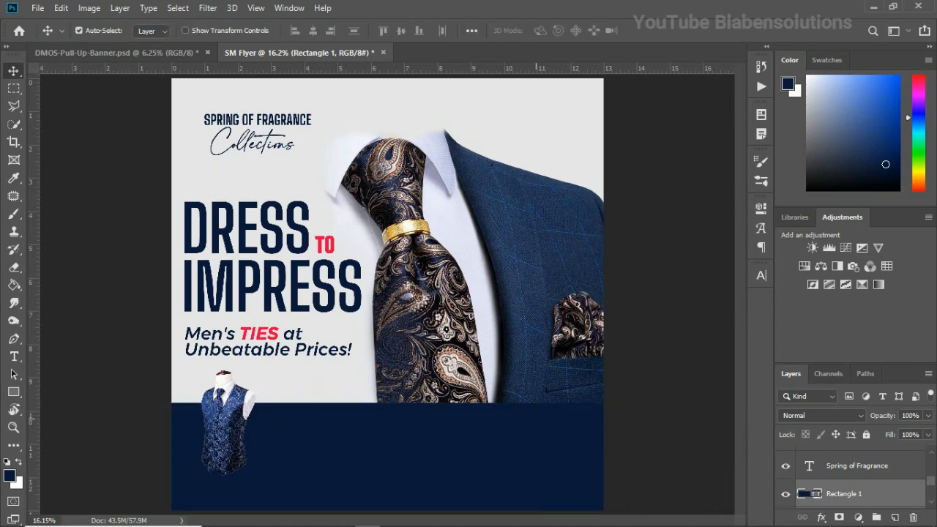
drag(533, 424, 534, 444)
click(560, 468)
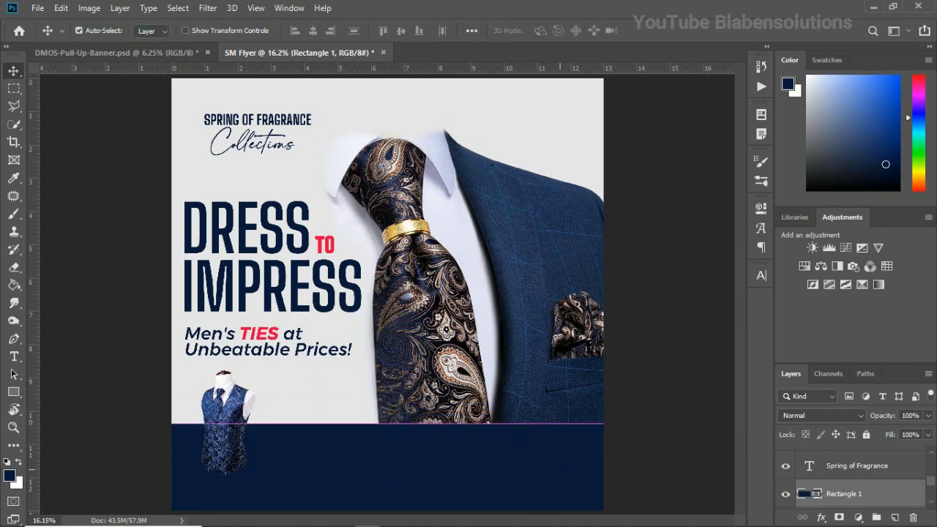
drag(559, 466, 559, 479)
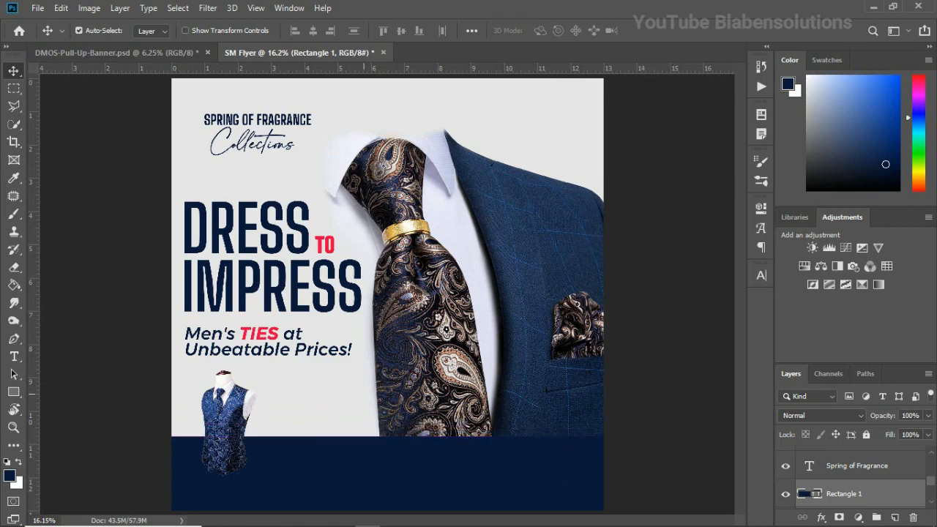
- Switch to the Notepad text, copy the four product lines from "Slim Paisley Tie" to "Bow Tie", and return to the flyer
click(231, 426)
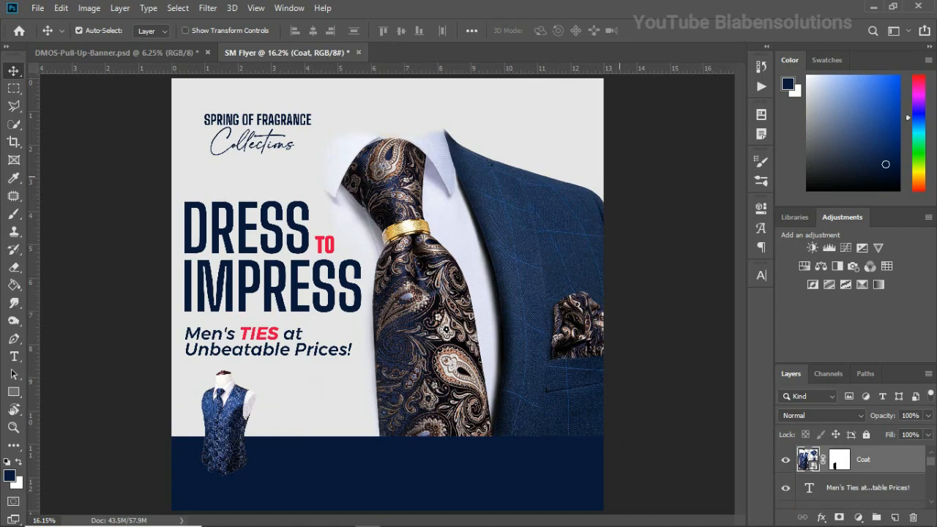
mouse_move(620, 524)
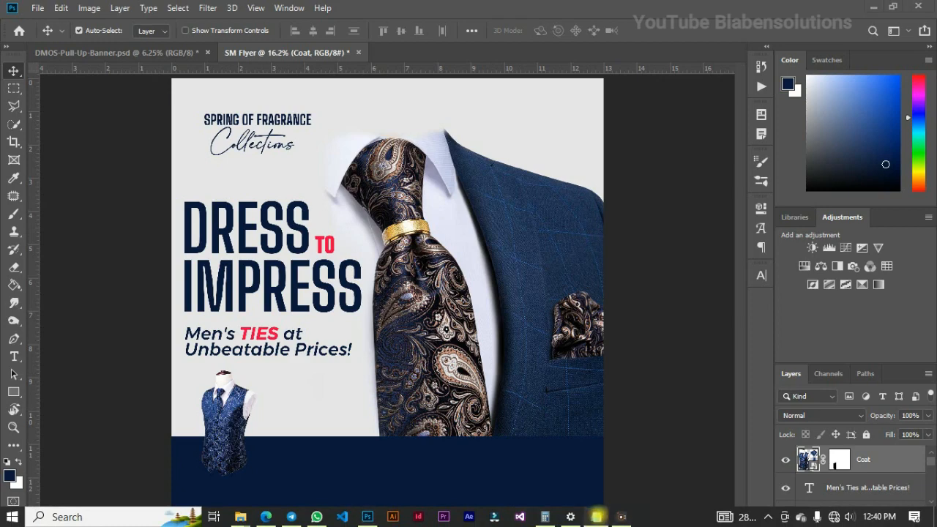
click(596, 517)
drag(491, 192, 452, 155)
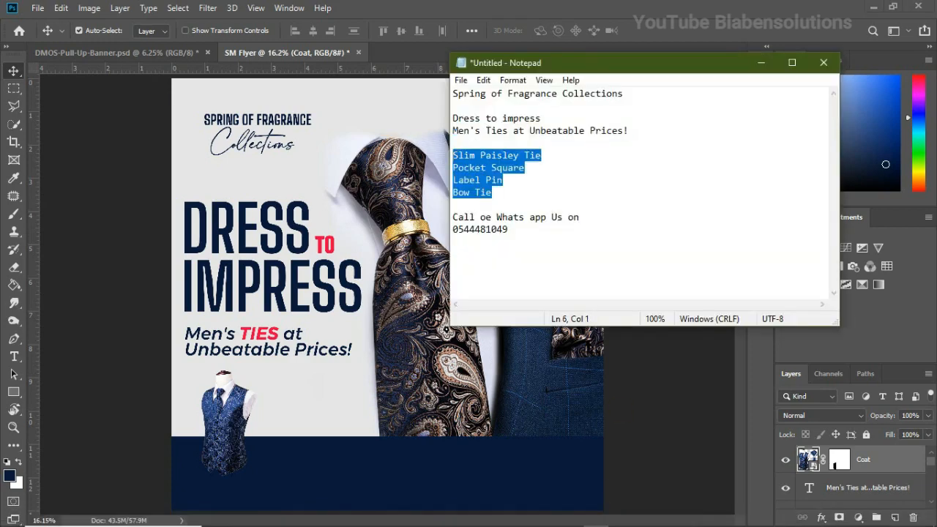
click(293, 402)
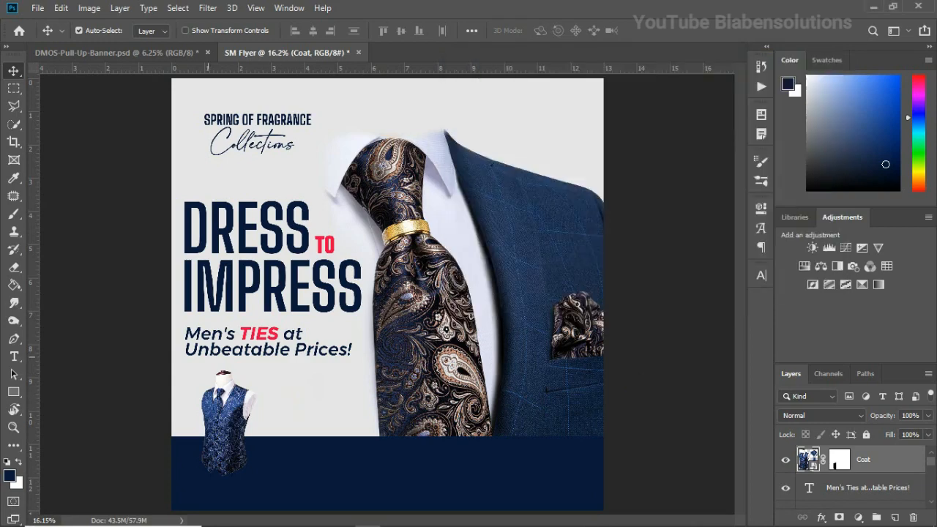
- Duplicate the tagline below itself and replace the copy's text with "Slim Paisley Tie", "Pocket Square", "Label Pin" and "Bow Tie" on four lines
click(14, 357)
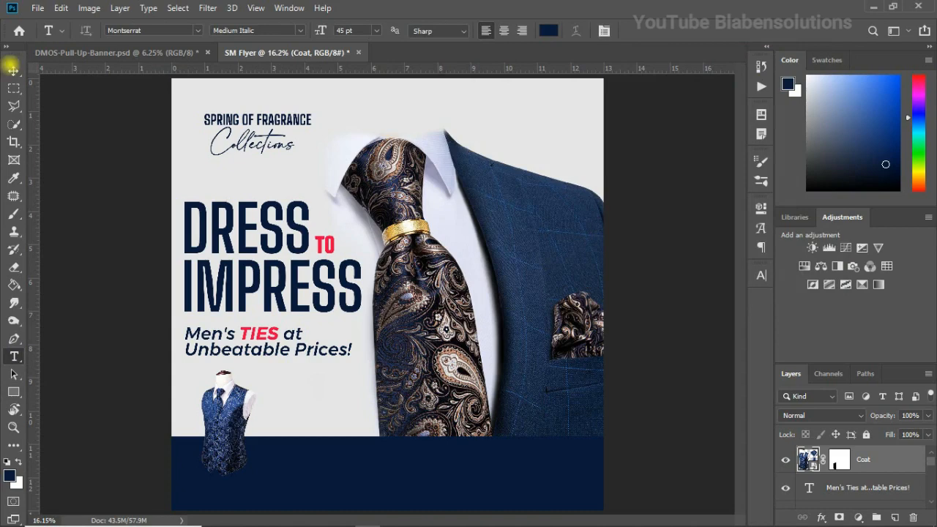
click(14, 71)
click(284, 351)
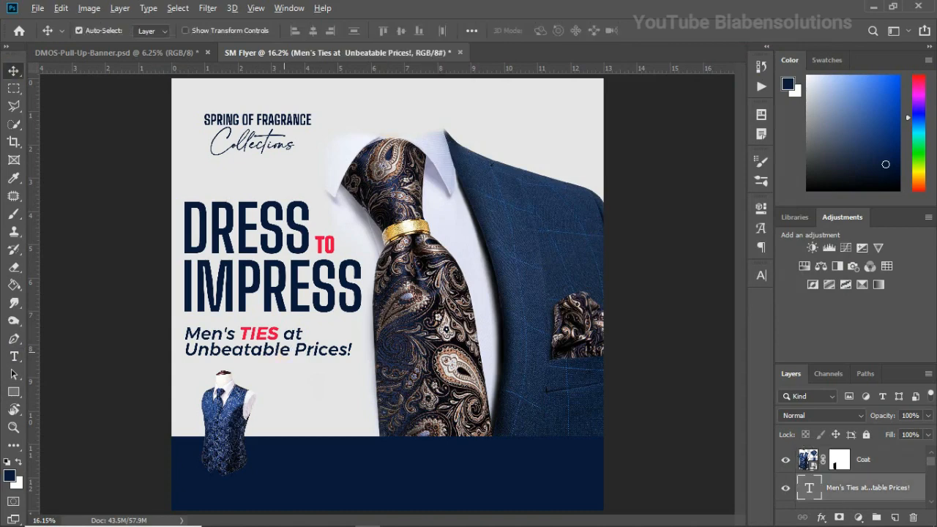
drag(291, 358, 322, 395)
key(t)
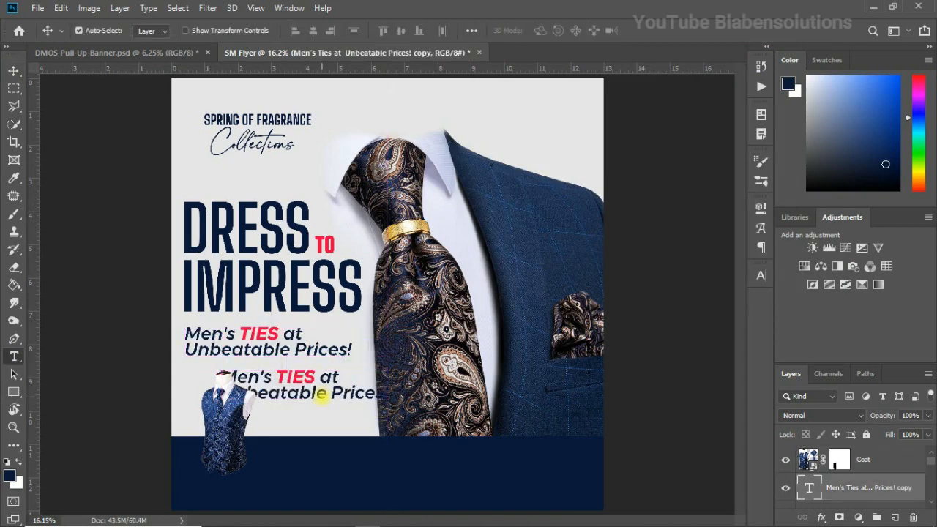
click(220, 376)
key(ctrl+a)
text(Slim Paisley Tie Pocket Square Lapel Pin Bow Tie)
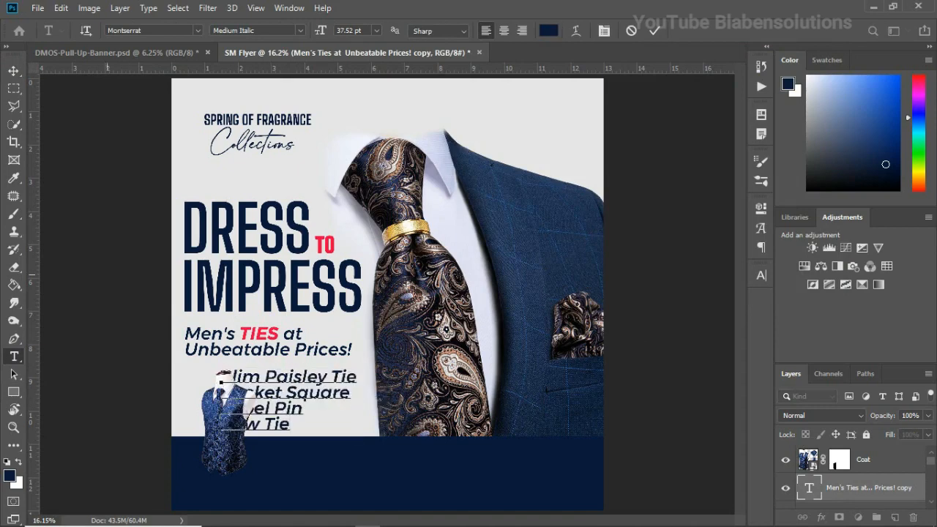
- Scale the product list to about 57% and place it beneath the tagline, with the vest cut-out moved to its right
click(13, 70)
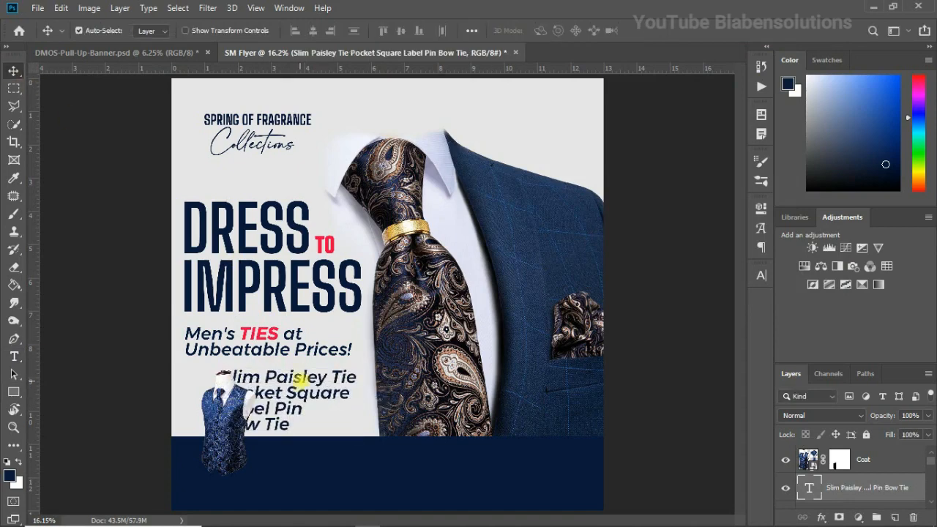
drag(301, 377, 355, 377)
key(ctrl+t)
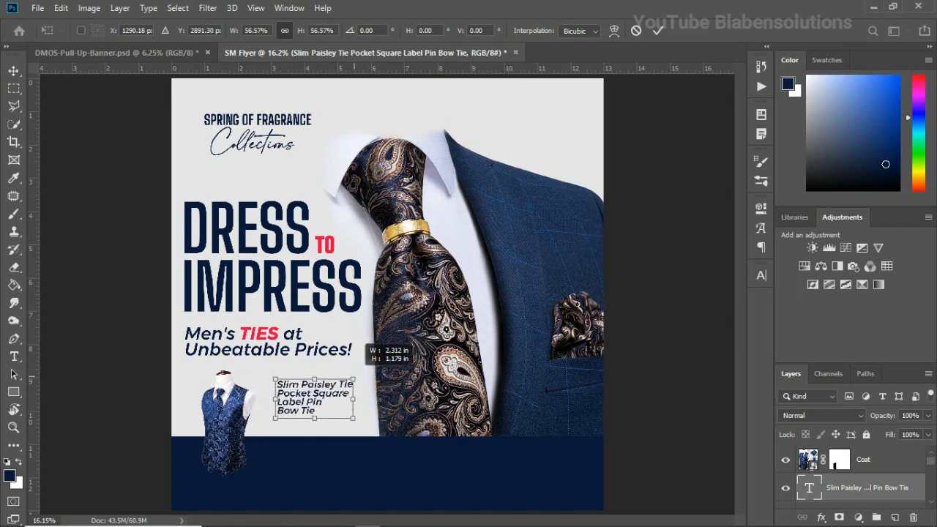
key(Return)
drag(257, 408, 354, 407)
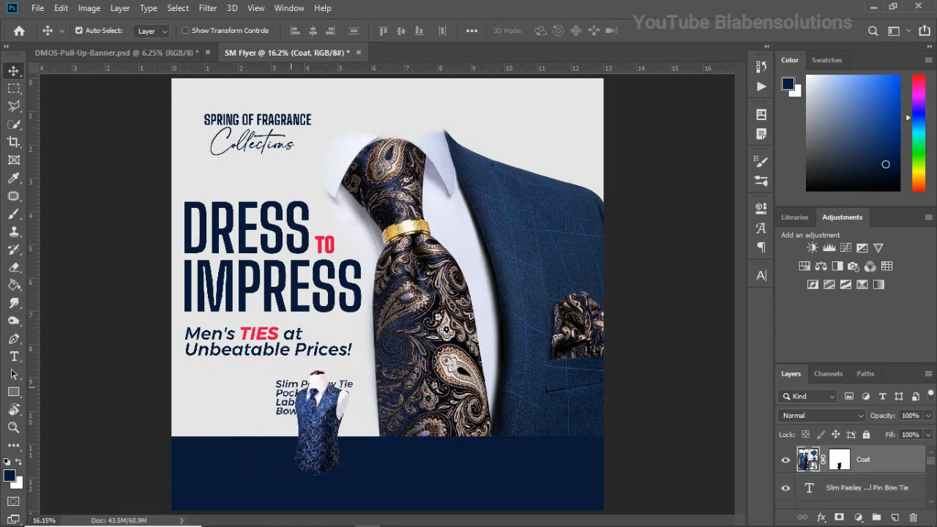
drag(286, 387, 224, 385)
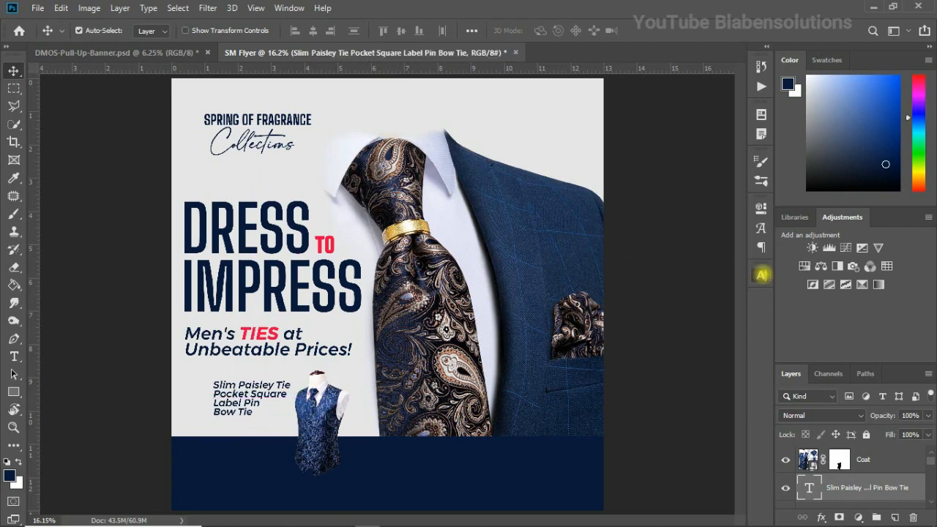
- Set the product list's leading to Auto and move the list up, closer beneath the tagline and beside the vest
click(761, 274)
click(736, 312)
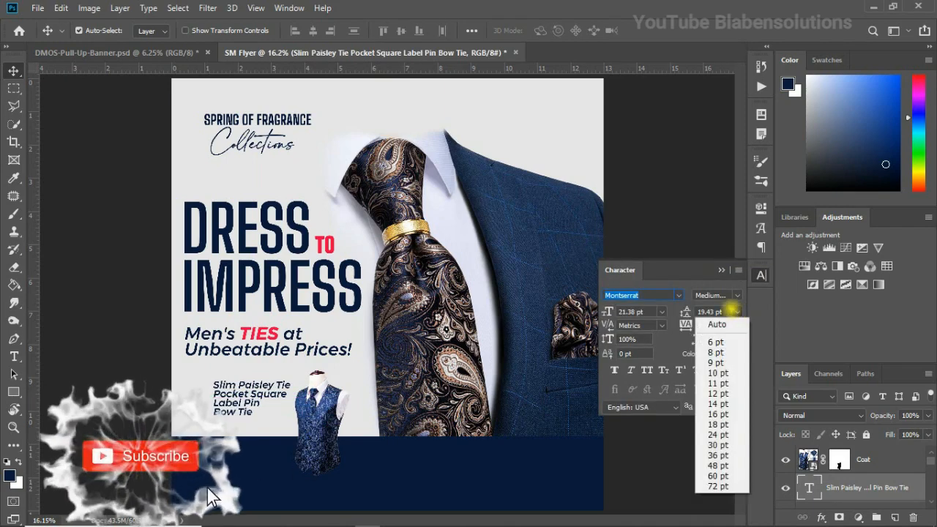
click(717, 322)
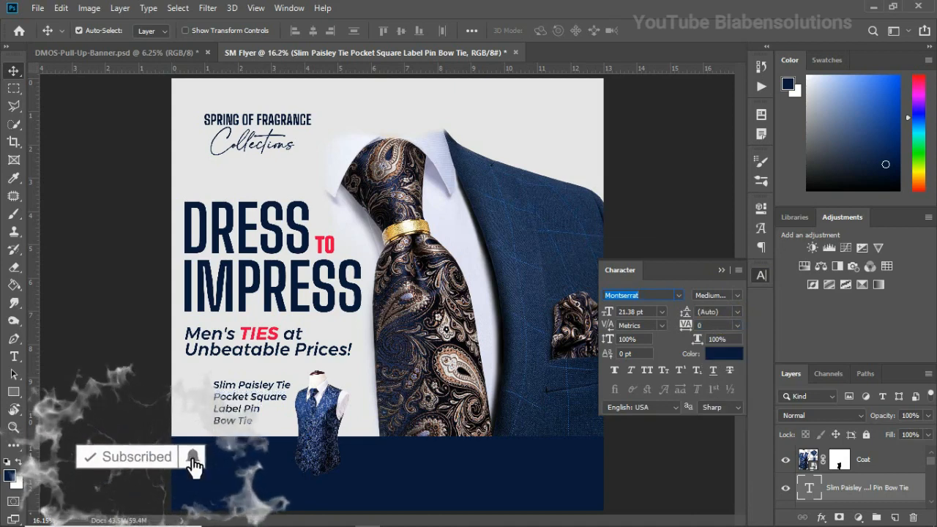
drag(261, 386, 261, 379)
key(ctrl+z)
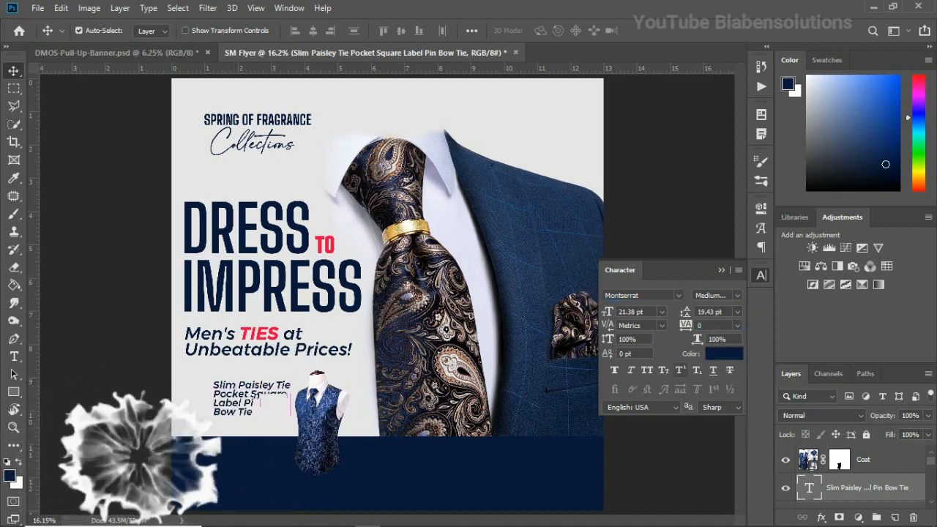
click(735, 312)
click(717, 323)
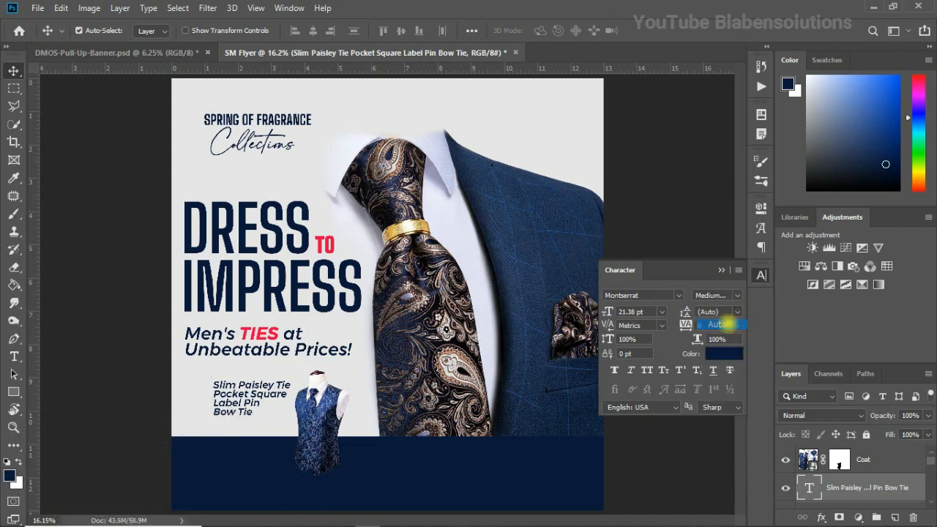
drag(259, 386, 258, 375)
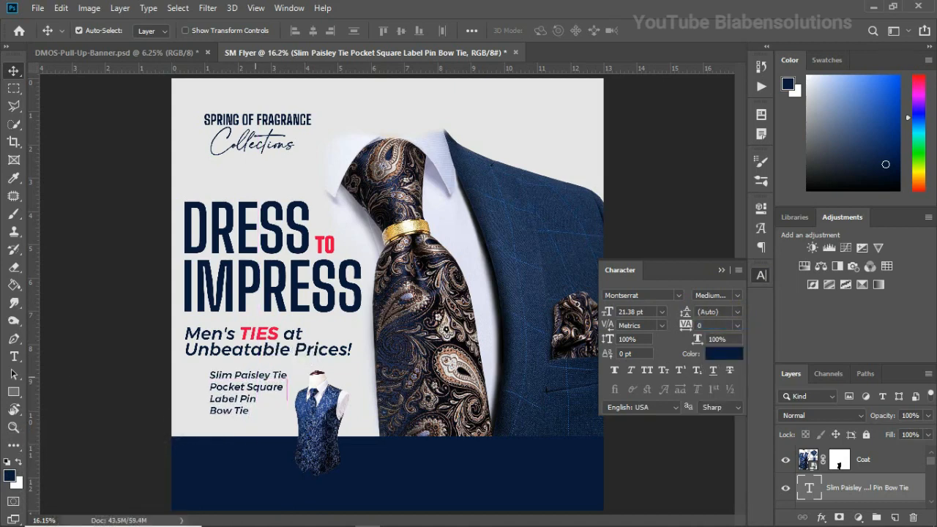
drag(329, 386, 330, 385)
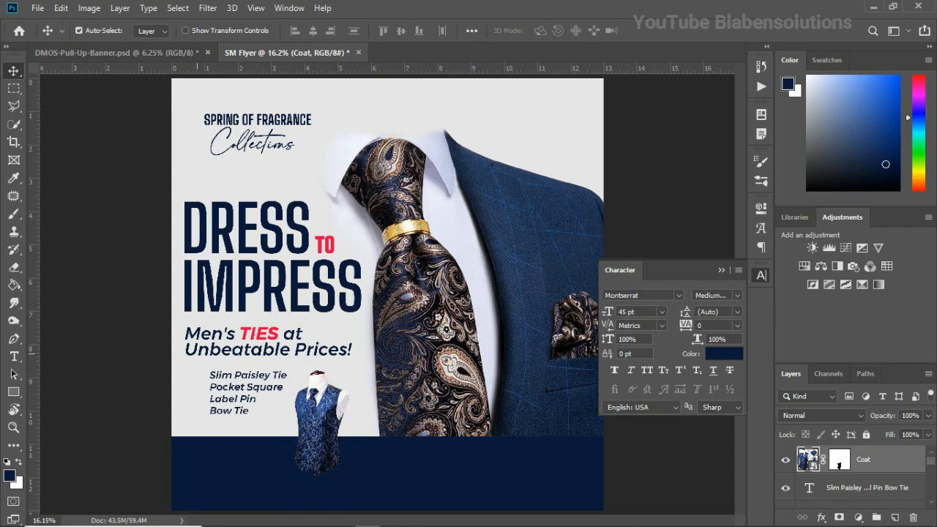
- Draw a check-mark custom shape about 89 × 87 px in front of "Slim Paisley Tie" and open its shape properties
click(13, 391)
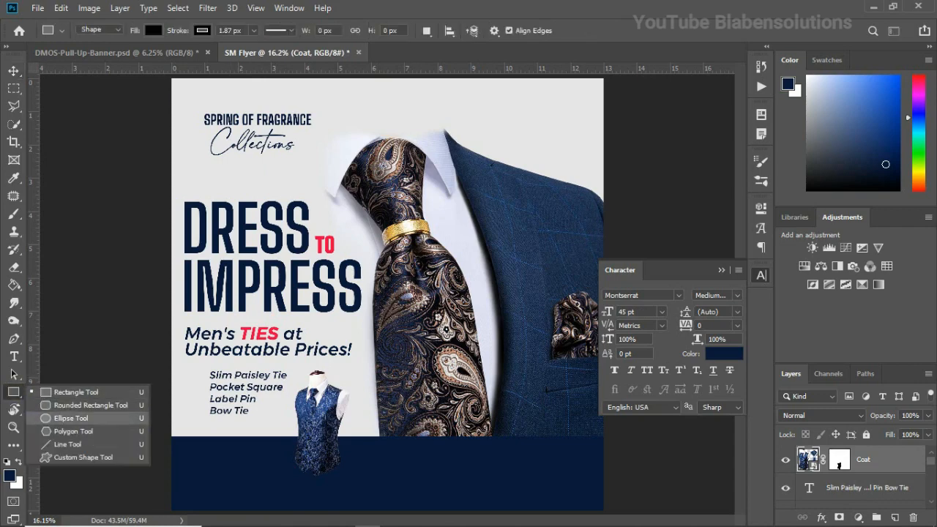
click(73, 456)
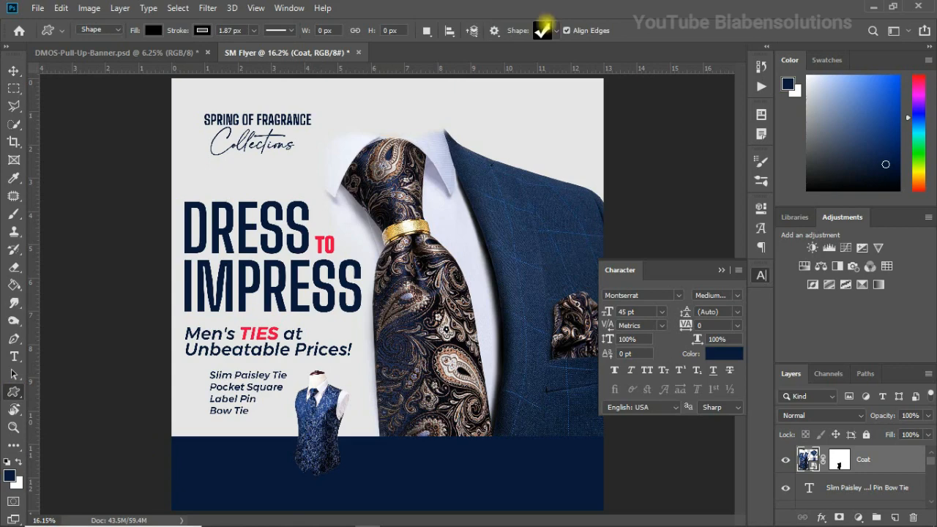
click(543, 30)
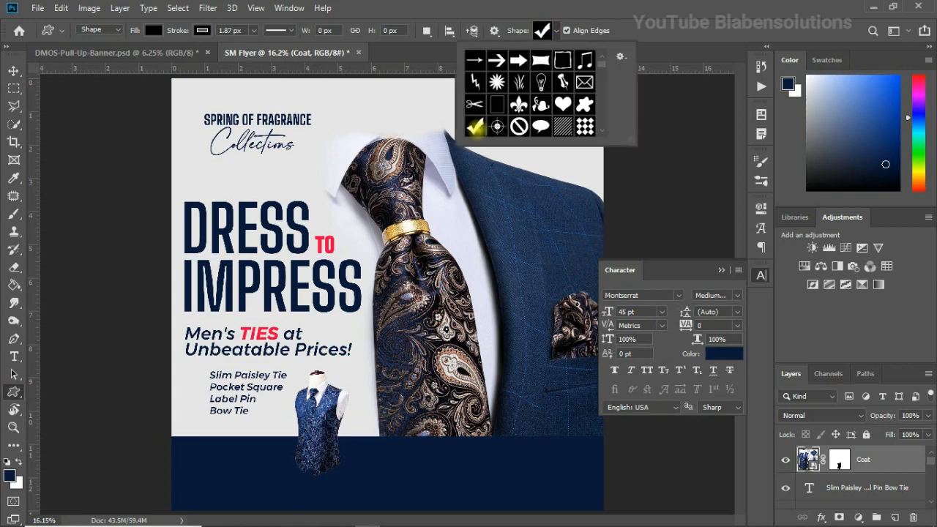
click(476, 127)
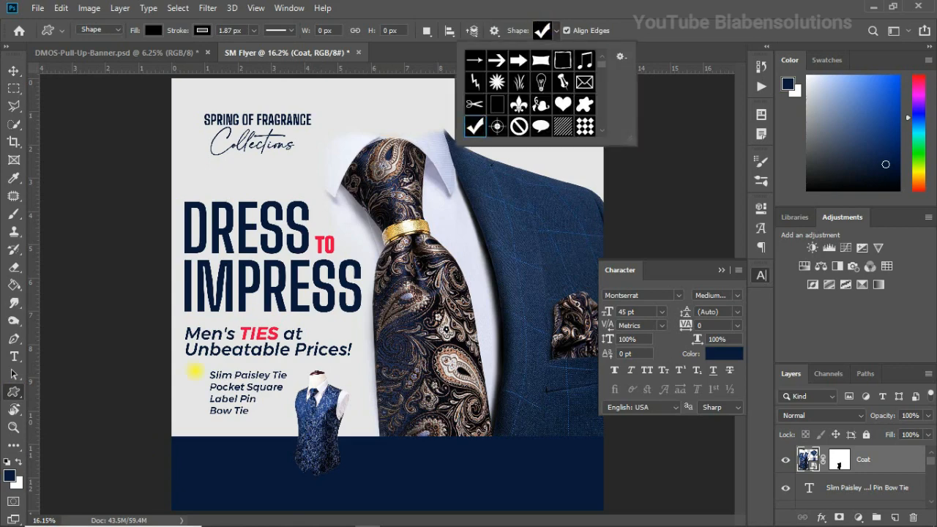
drag(195, 371, 206, 379)
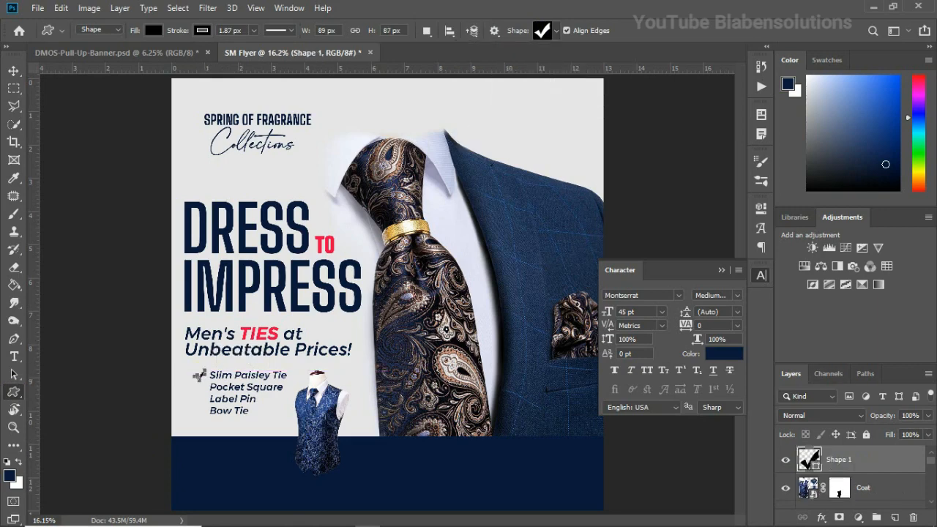
click(761, 207)
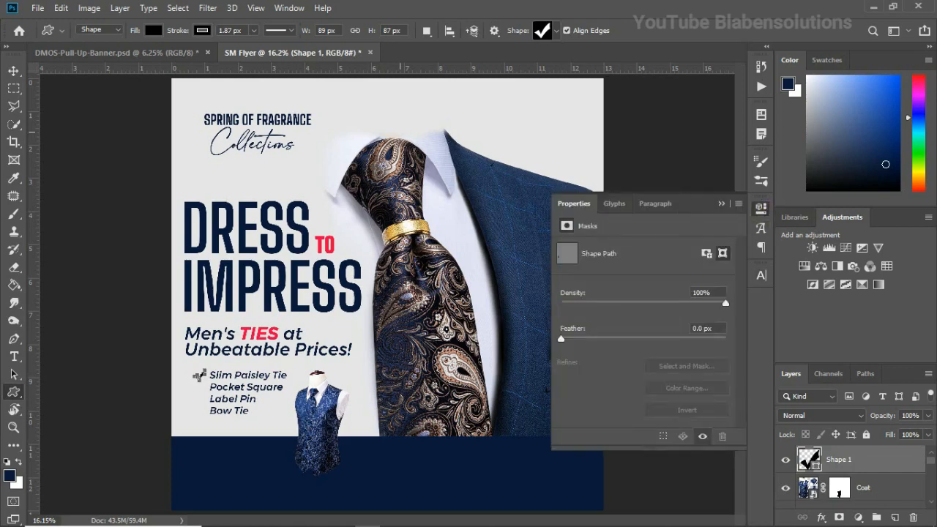
- Remove the check mark's stroke and fill it with the red ff0042 sampled from the word "TO"
click(153, 30)
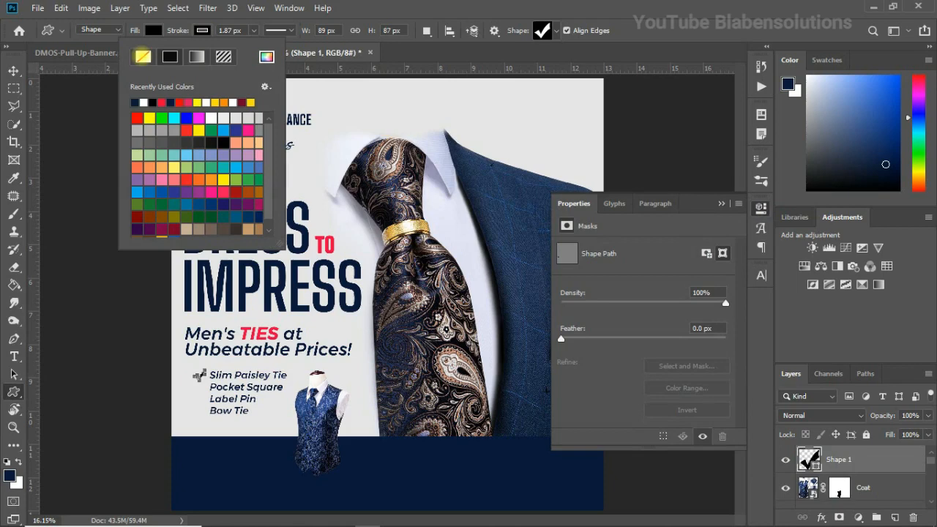
click(143, 56)
click(153, 30)
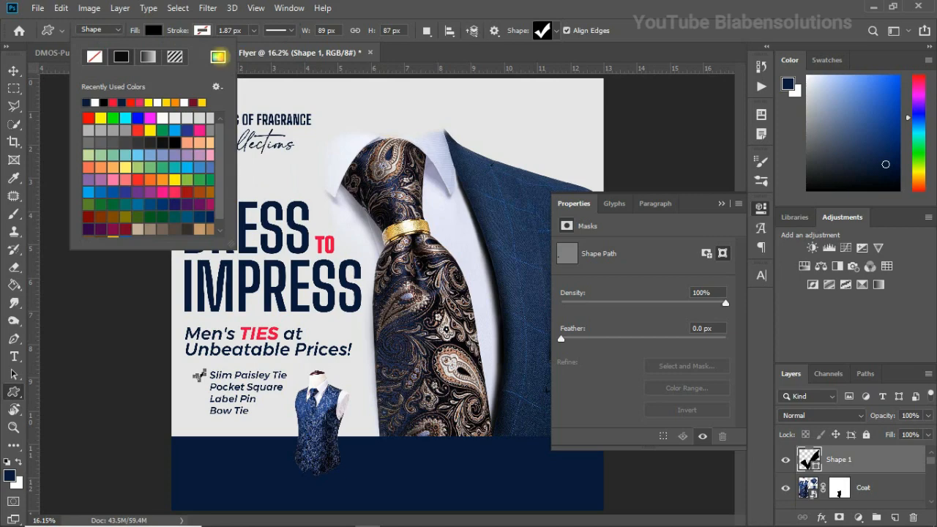
click(219, 56)
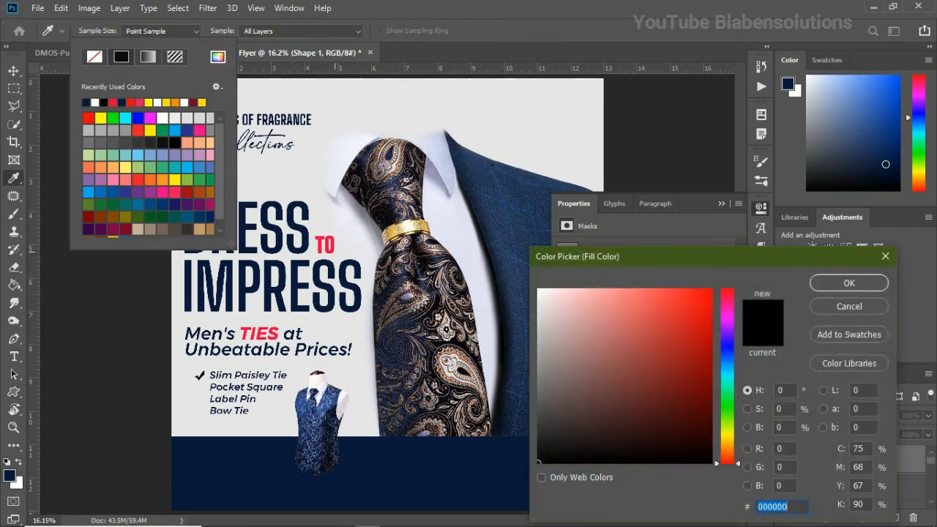
click(331, 245)
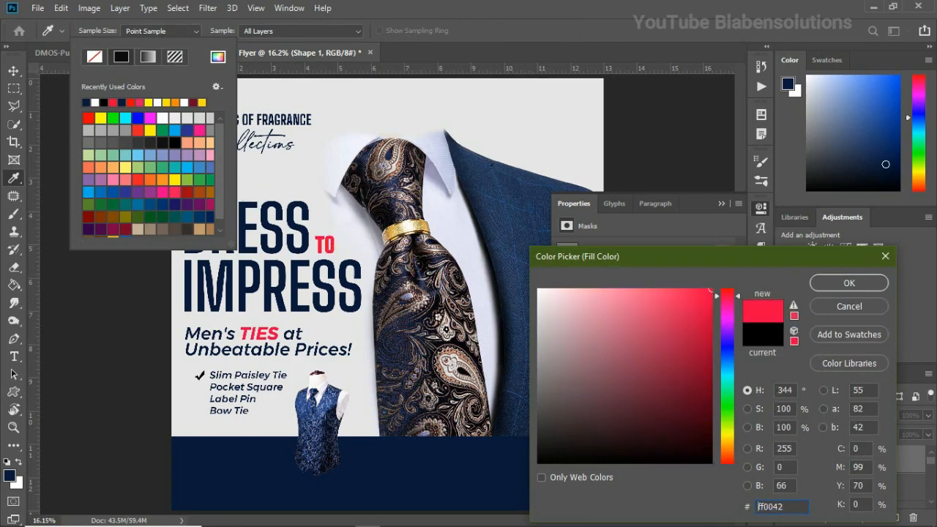
click(849, 282)
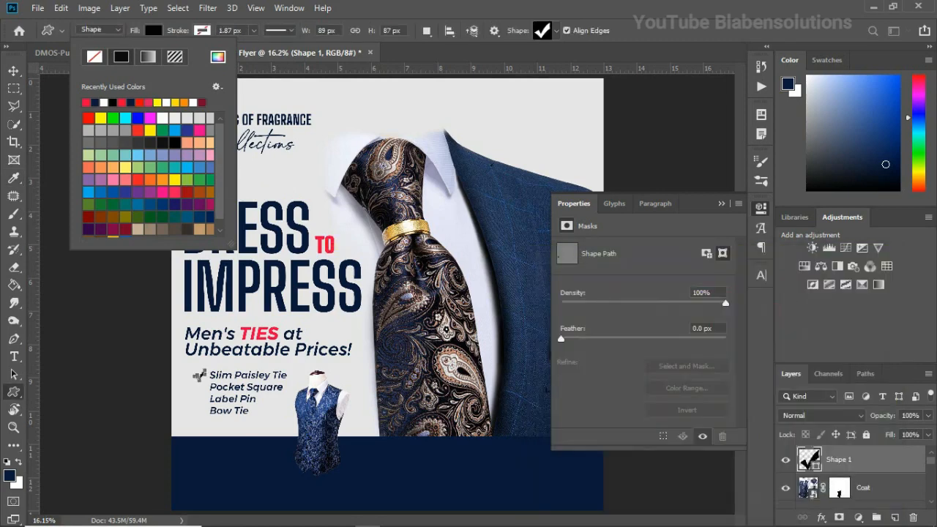
key(v)
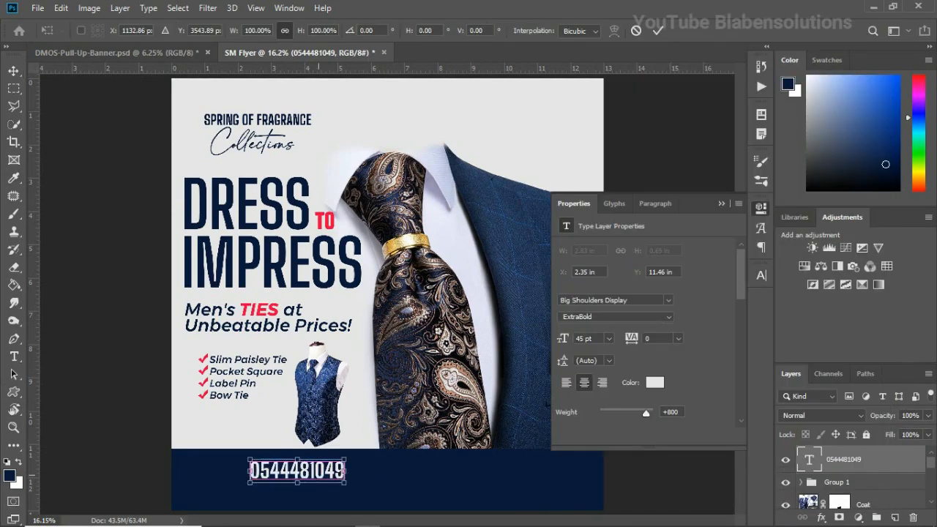
- Scale the footer phone number up to about 111 pt and nudge the suit photo slightly upward
key(ctrl+t)
drag(346, 458, 534, 478)
key(Return)
drag(557, 381, 555, 374)
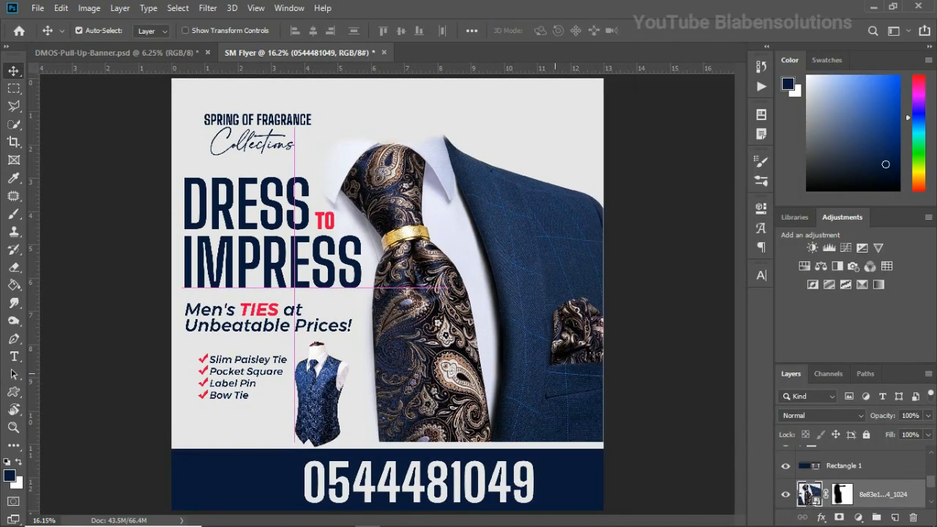
- Hide the navy footer rectangle and fade out the suit photo's bottom edge on its layer mask with a soft black brush
click(555, 468)
click(785, 466)
click(571, 406)
click(842, 495)
key(b)
mouse_move(597, 458)
mouse_down()
mouse_move(410, 461)
mouse_move(564, 450)
mouse_up()
key(v)
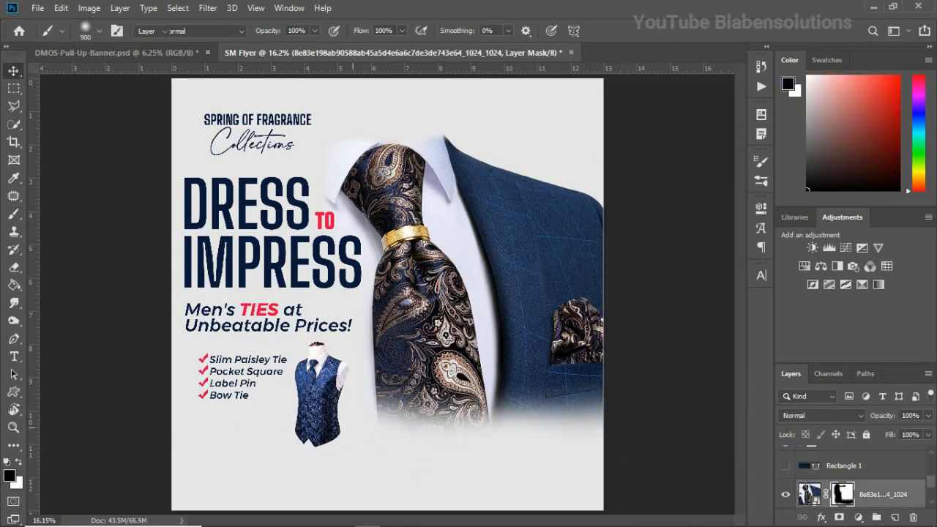
- Recolour the phone number with the dark navy sampled from the headline
double_click(883, 494)
text(Coat)
click(844, 460)
click(761, 275)
click(762, 208)
click(655, 383)
click(318, 247)
click(834, 282)
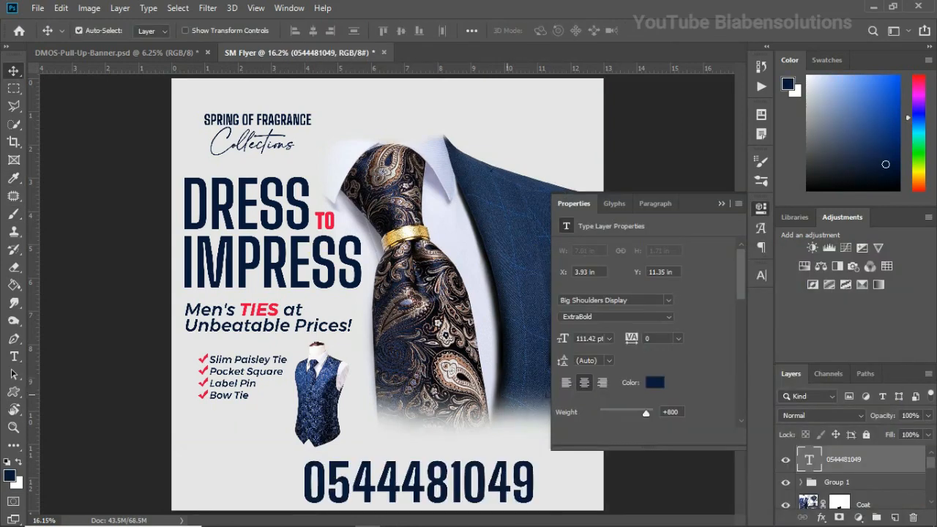
- Move the vest cut-out below the product list and place the phone number beside it, to the right, near the flyer's lower edge
drag(503, 479, 472, 467)
drag(324, 387, 271, 445)
drag(366, 463, 420, 461)
drag(269, 445, 284, 440)
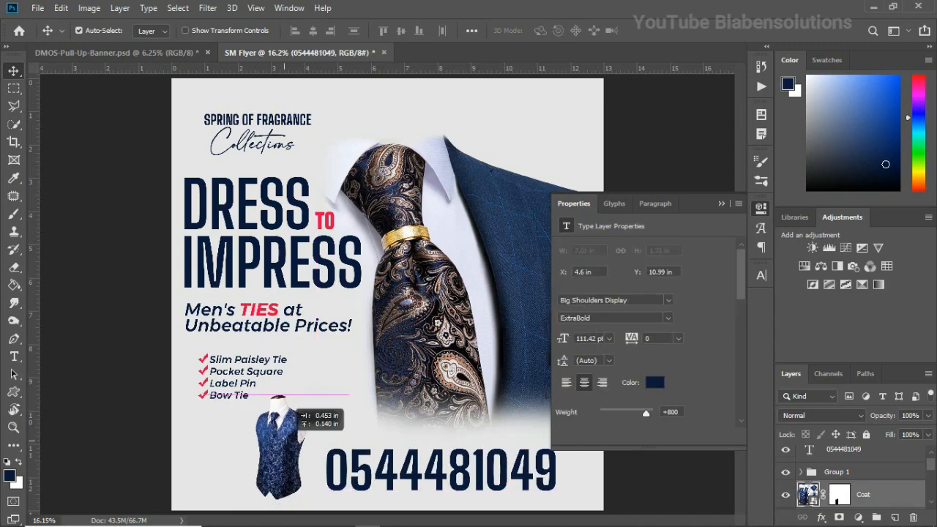
click(721, 204)
drag(522, 465, 533, 466)
- Copy "Call oe Whats app Us on" from Notepad and paste it over the text in a duplicate of the product list above the phone number
click(596, 516)
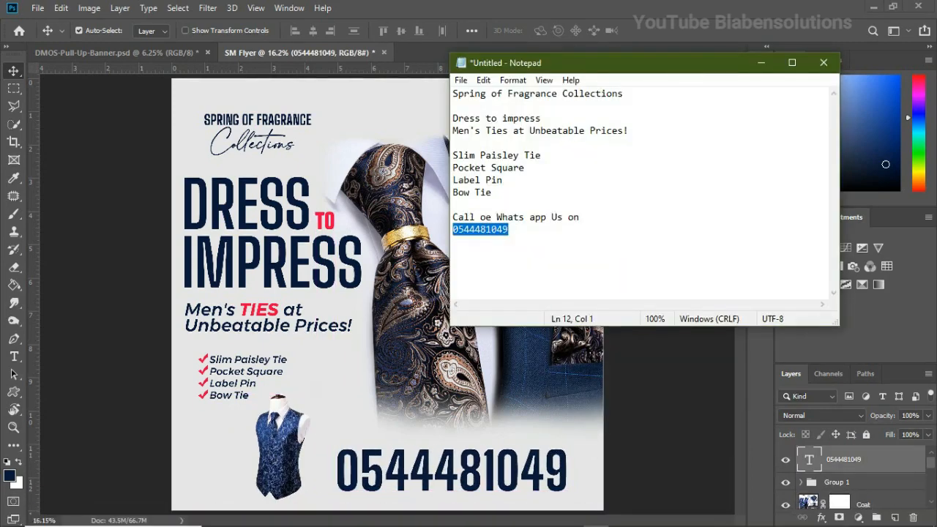
key(Up)
key(shift+End)
key(ctrl+c)
key(alt+Tab)
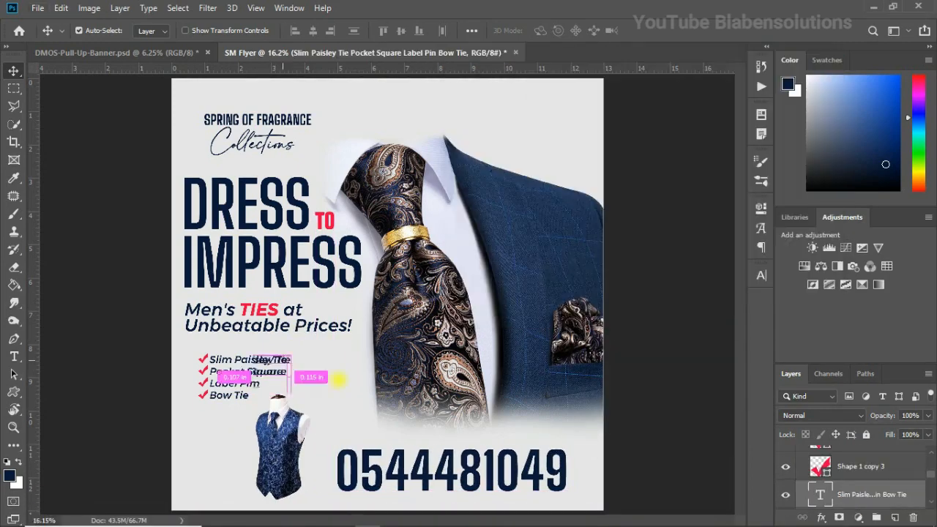
key(ctrl+v)
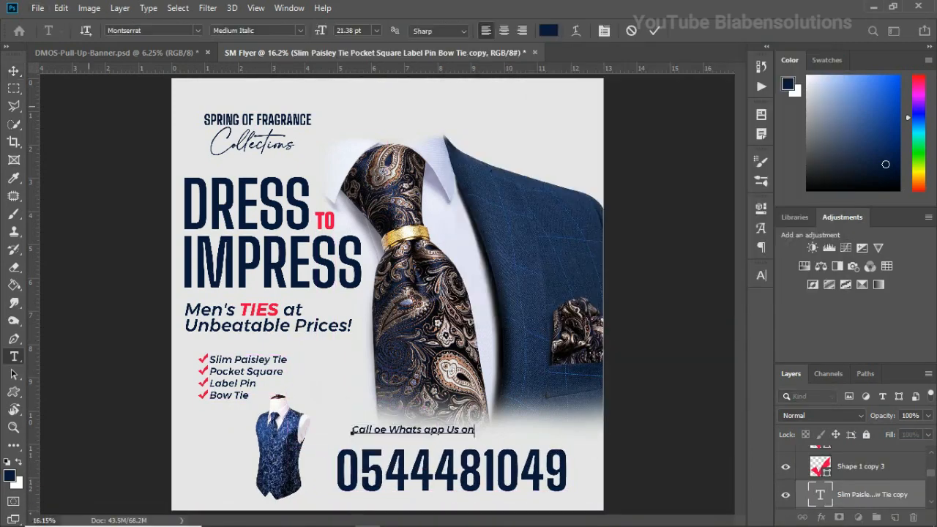
click(13, 71)
- Move the call line down closer to the phone number and correct "oe" to "or"
drag(414, 430, 414, 438)
double_click(385, 438)
key(BackSpace)
text(r)
click(13, 71)
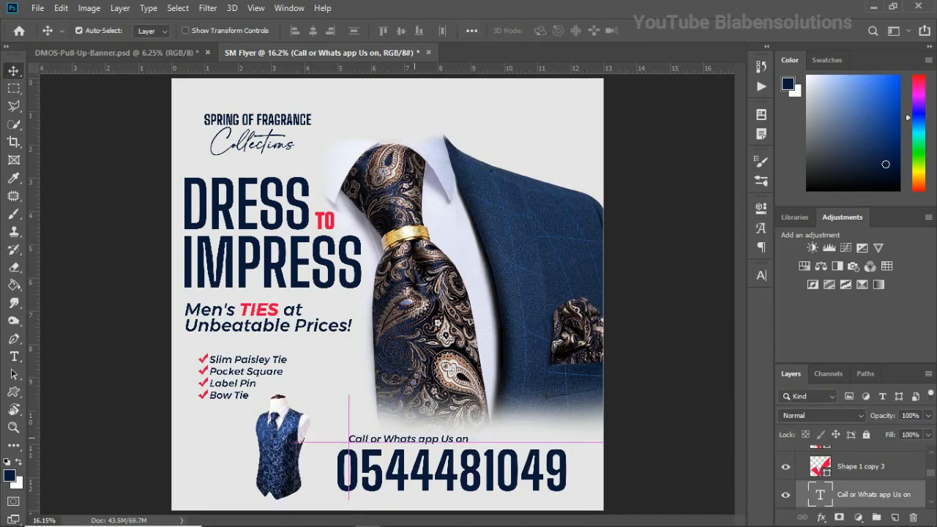